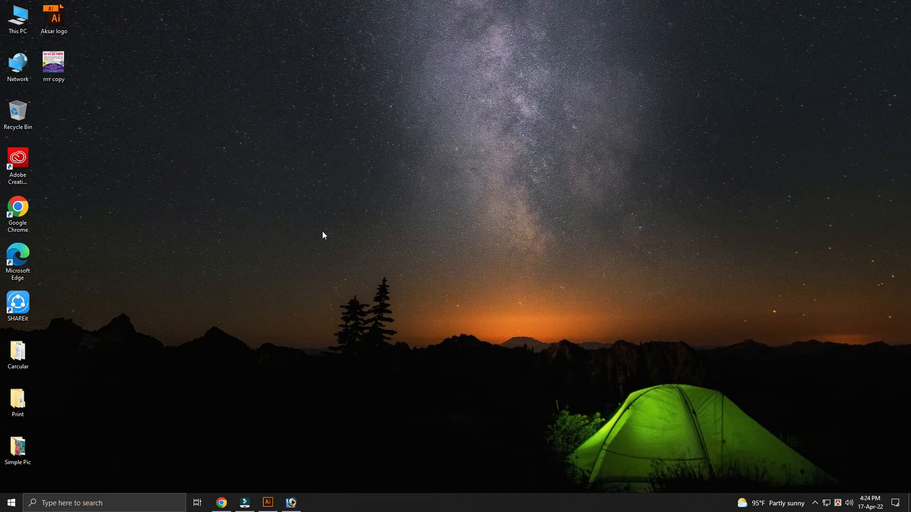
Switch to Illustrator and create a new 12 x 12 inch RGB document with one artboard.
click(269, 501)
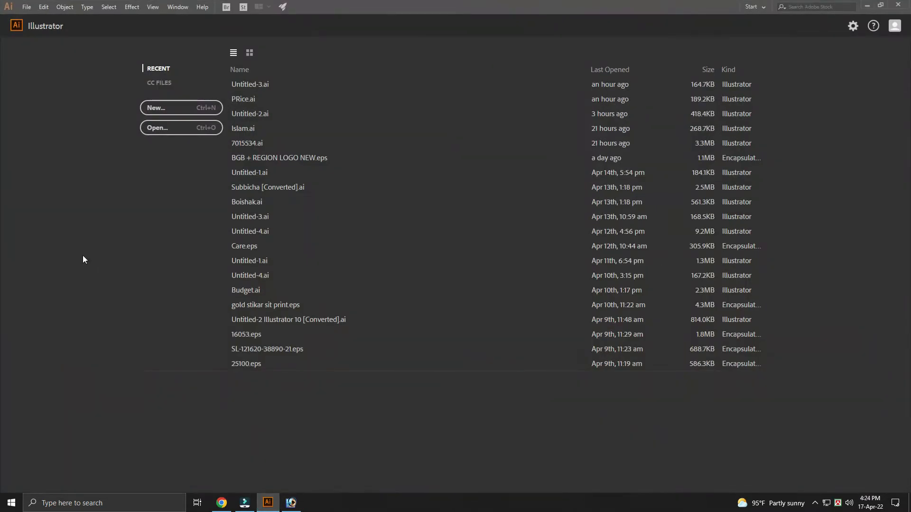
click(158, 109)
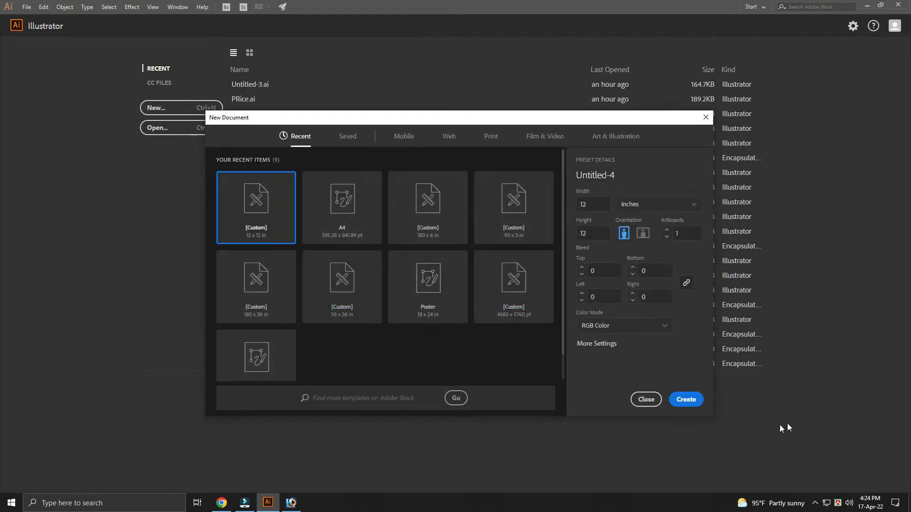
click(679, 404)
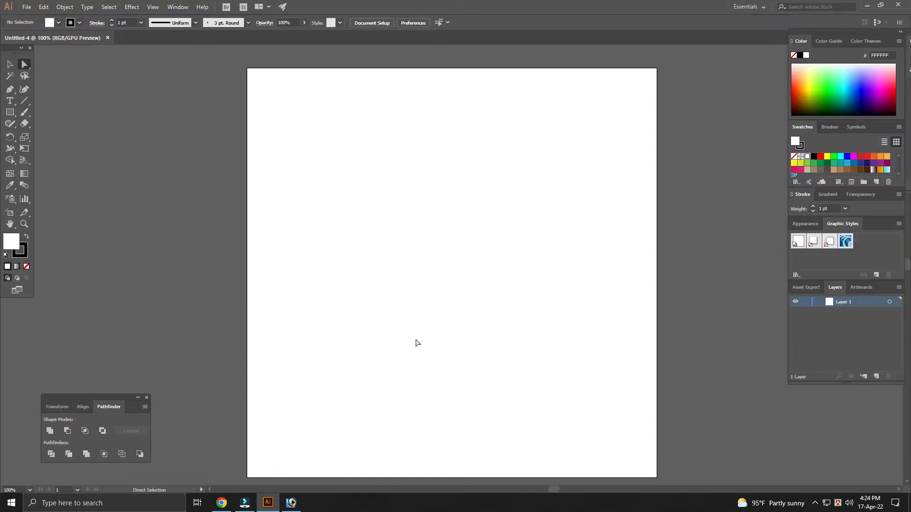
Draw a horizontal rectangle about 6.36 by 3.18 inches near the centre of the artboard.
key(space)
drag(435, 321, 426, 313)
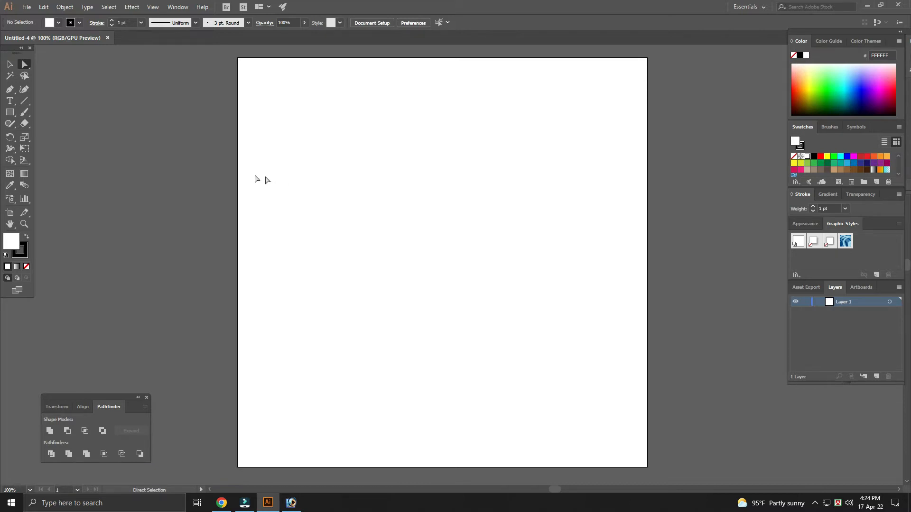
click(10, 112)
drag(305, 206, 521, 305)
key(v)
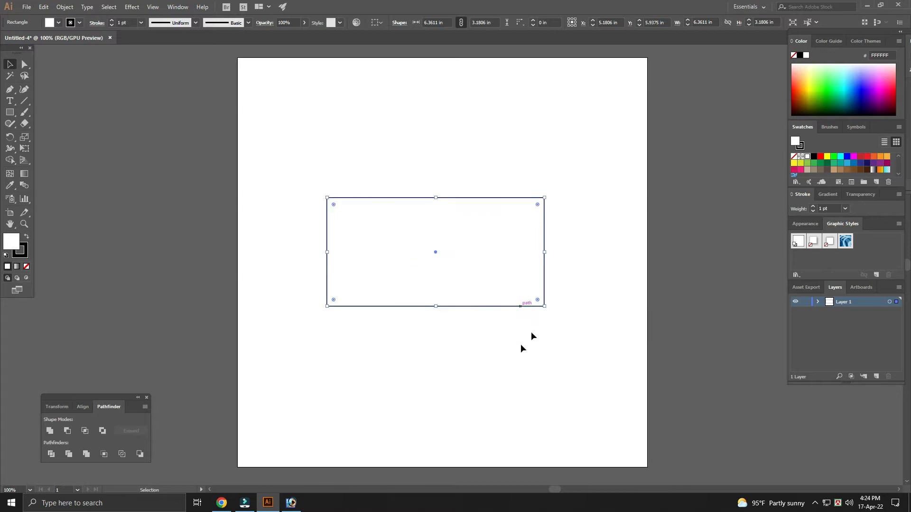
Fill the rectangle with black (000000) and give it no stroke.
click(813, 157)
drag(834, 209, 786, 216)
text(000000)
key(Return)
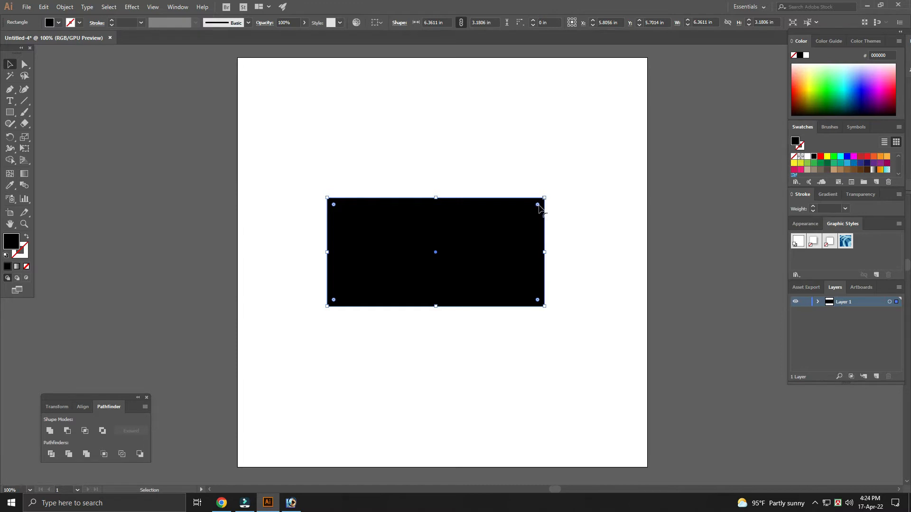
Round the black rectangle's corners fully into a pill shape and stretch it slightly wider.
drag(538, 204, 446, 257)
click(580, 400)
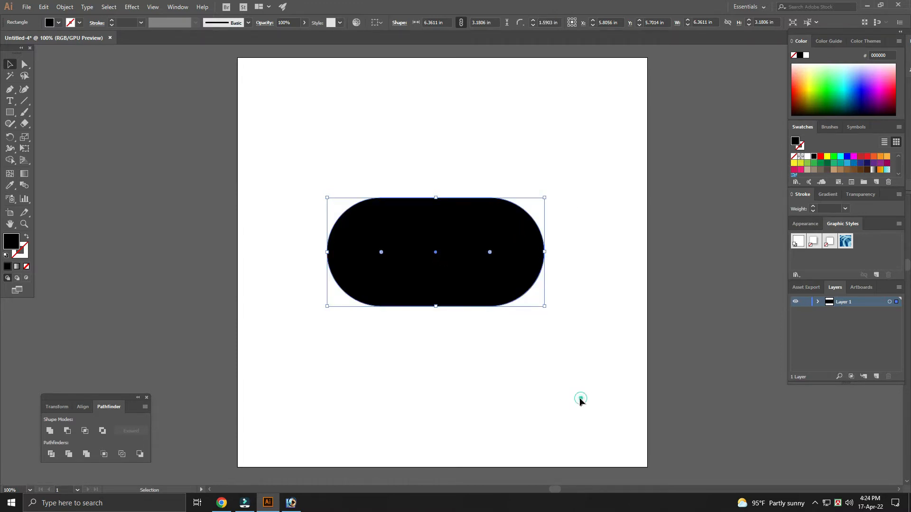
click(489, 268)
drag(545, 254, 558, 253)
click(609, 270)
drag(616, 290, 598, 292)
click(475, 271)
click(451, 352)
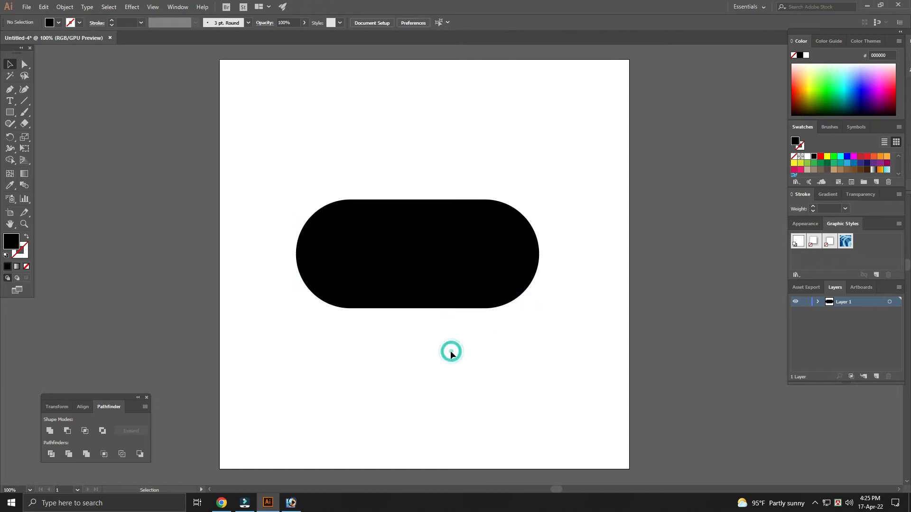
Draw a tall rectangle about 4.35 by 7 inches over the pill's left half and extend its left edge slightly outward.
click(9, 112)
drag(261, 136, 409, 375)
key(v)
click(444, 377)
click(387, 346)
click(469, 354)
drag(378, 356, 386, 356)
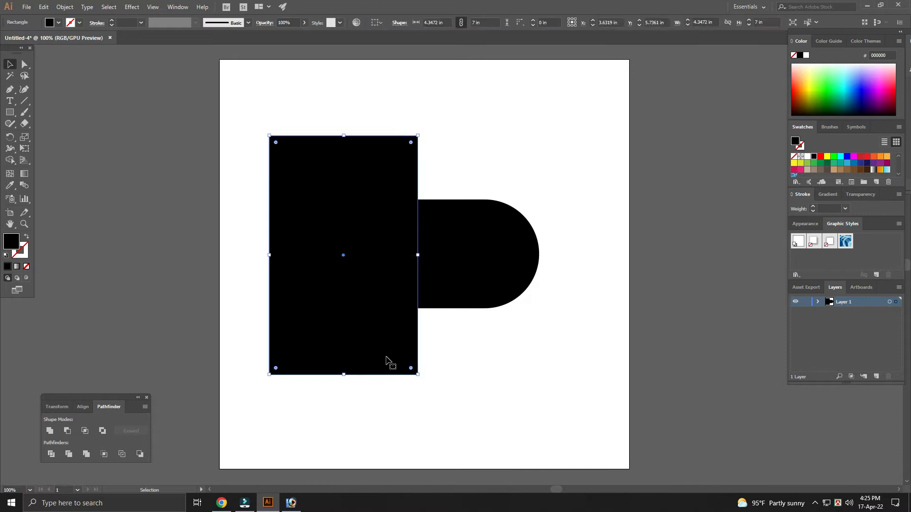
drag(270, 254, 262, 255)
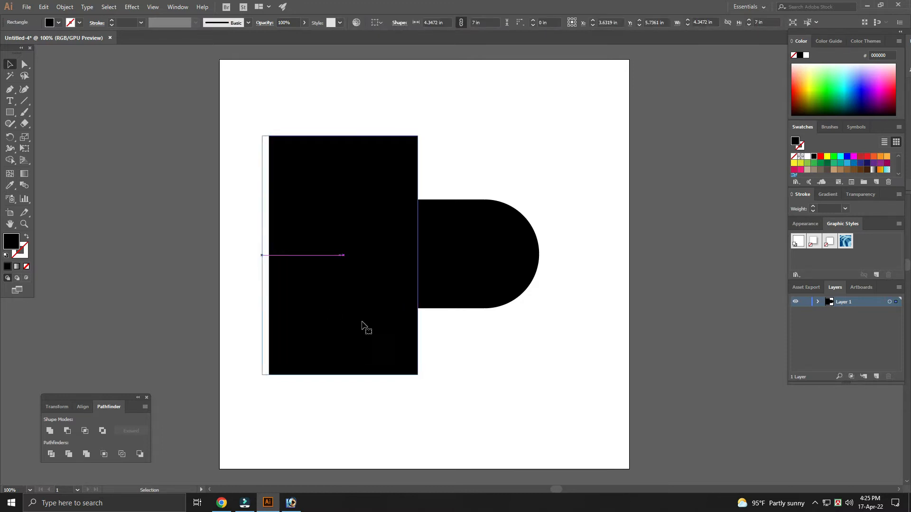
Subtract the tall rectangle from the pill with Minus Front, leaving only the rounded right half.
drag(482, 366, 400, 294)
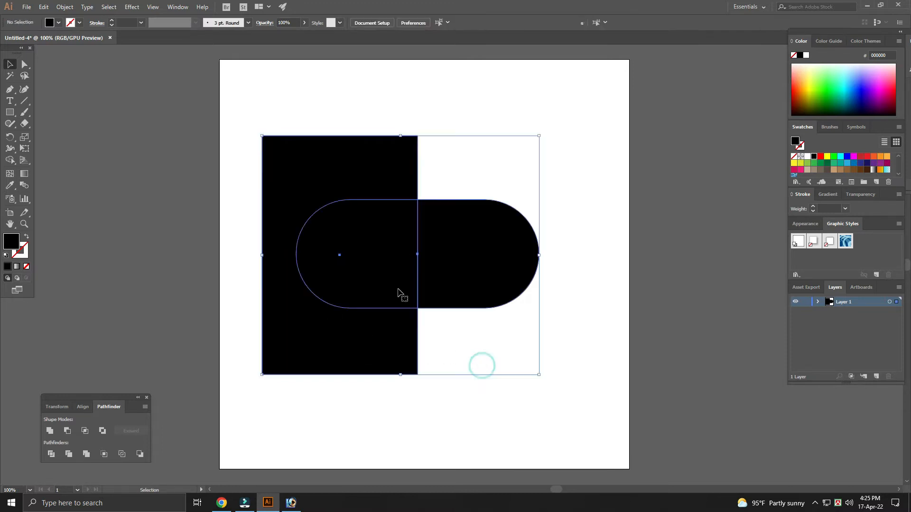
click(67, 431)
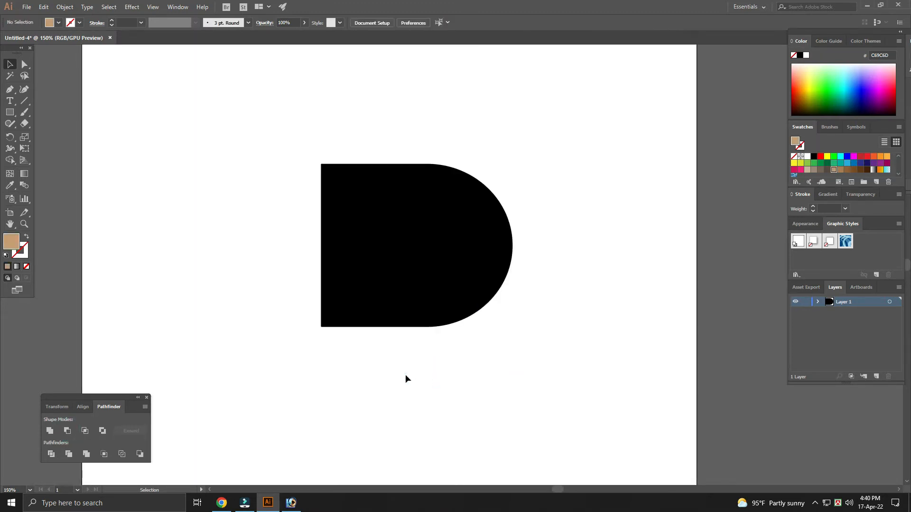
click(399, 287)
click(437, 368)
Copy the black half-pill shape and paste the duplicate in place over the original.
drag(439, 366, 321, 226)
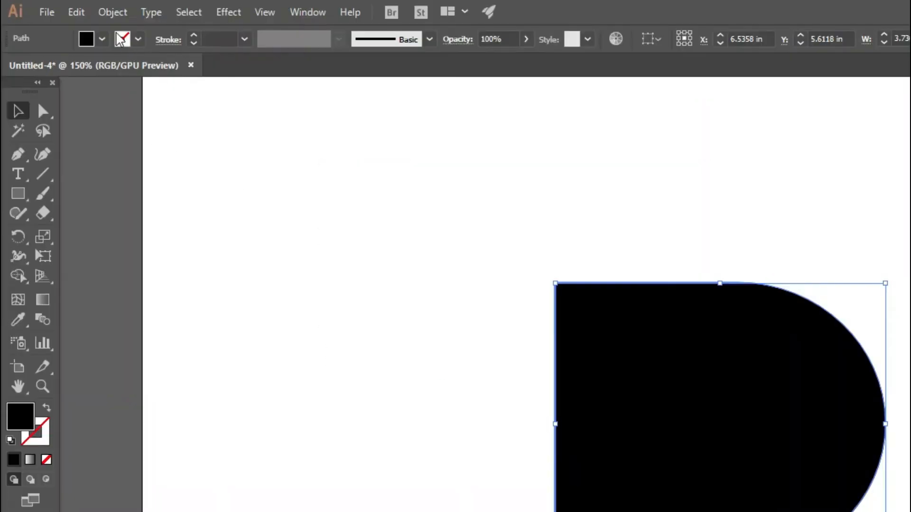
click(76, 12)
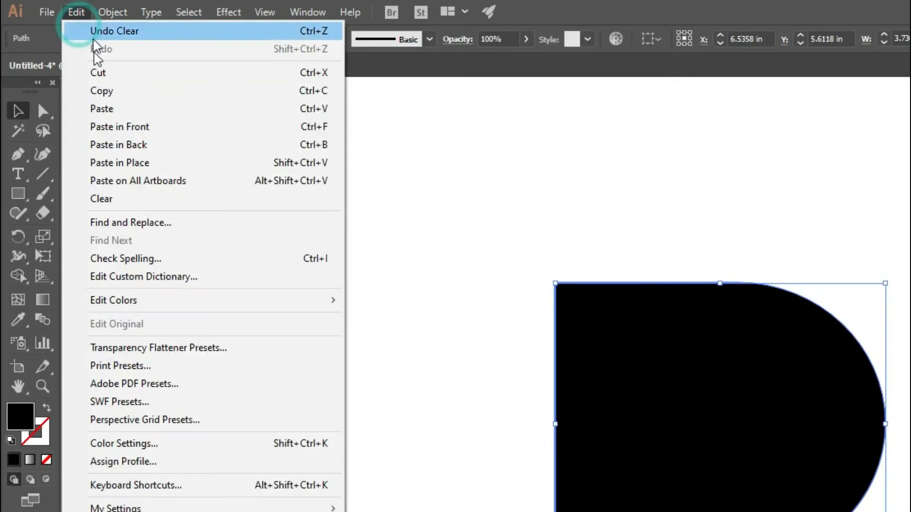
click(101, 90)
click(77, 13)
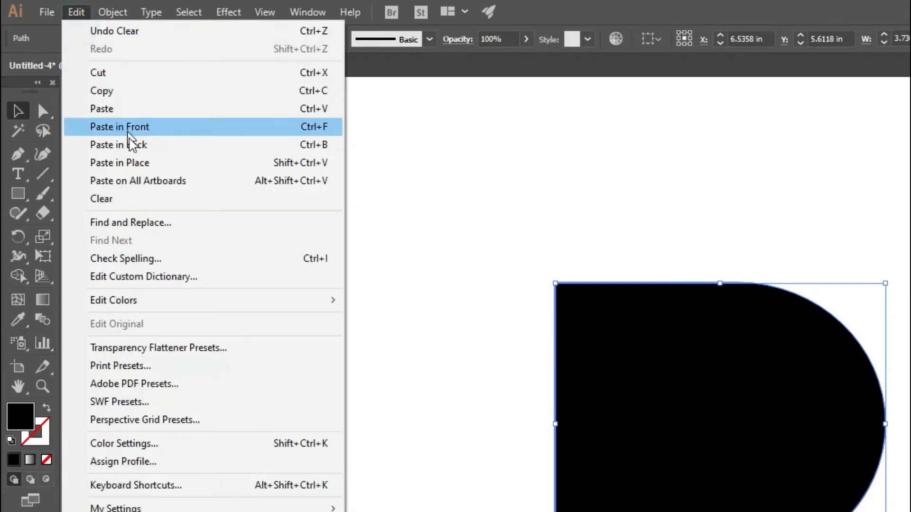
click(128, 163)
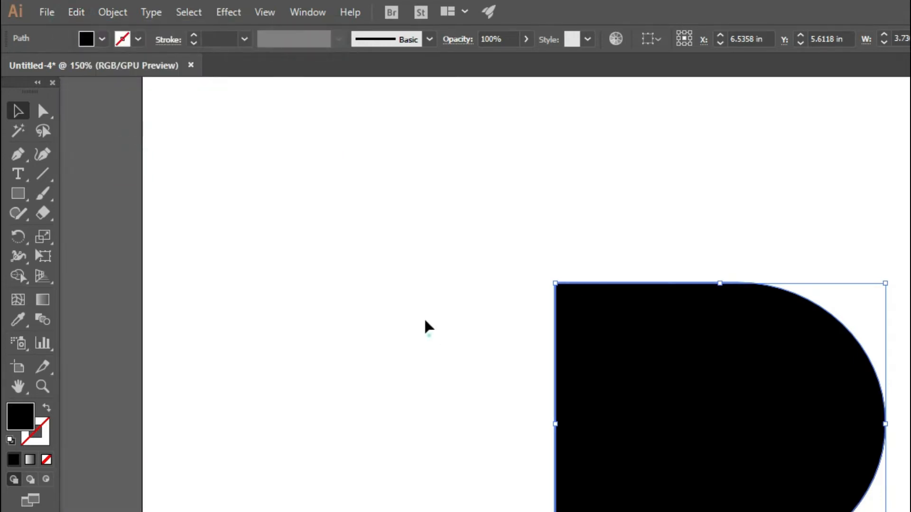
drag(738, 441, 659, 511)
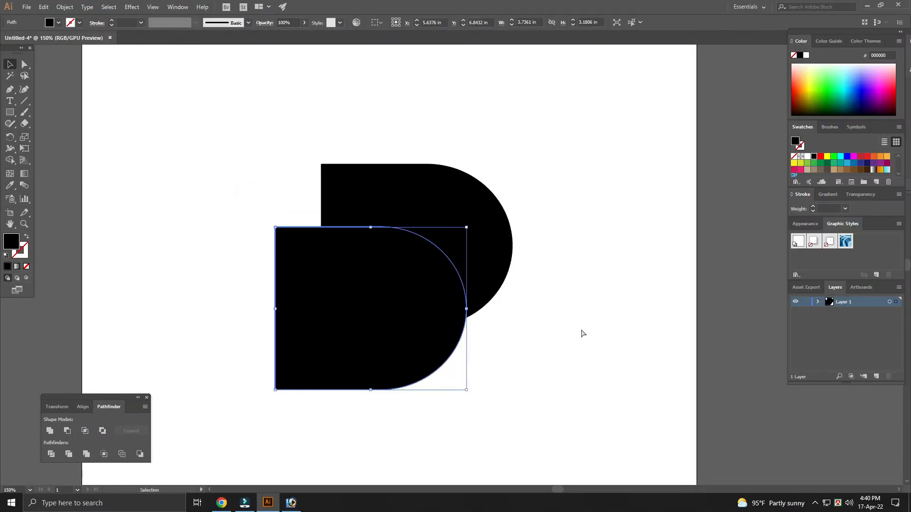
key(ctrl+z)
Fill the pasted copy with tan (C69C6D), keeping it in its original position.
key(a)
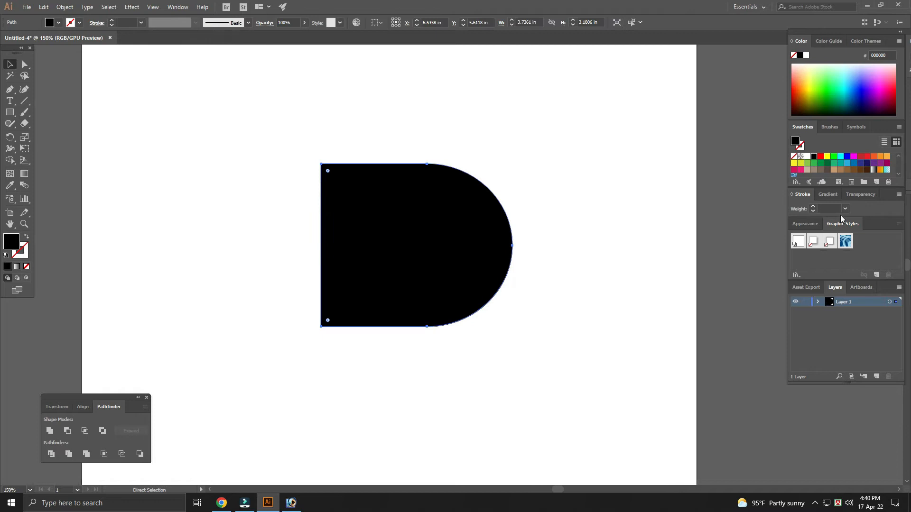
click(834, 171)
drag(411, 258, 368, 301)
key(ctrl+z)
Scale the tan copy down proportionally about its centre to about 1.08 inches high inside the black shape.
click(563, 229)
click(418, 227)
drag(513, 164, 451, 199)
drag(486, 373, 558, 381)
drag(491, 312, 559, 415)
click(539, 438)
click(424, 290)
click(225, 258)
click(444, 284)
click(127, 247)
Extend the tan shape's straight left side to the black shape's left edge and widen its rounded end slightly, to about 2.53 inches wide.
key(a)
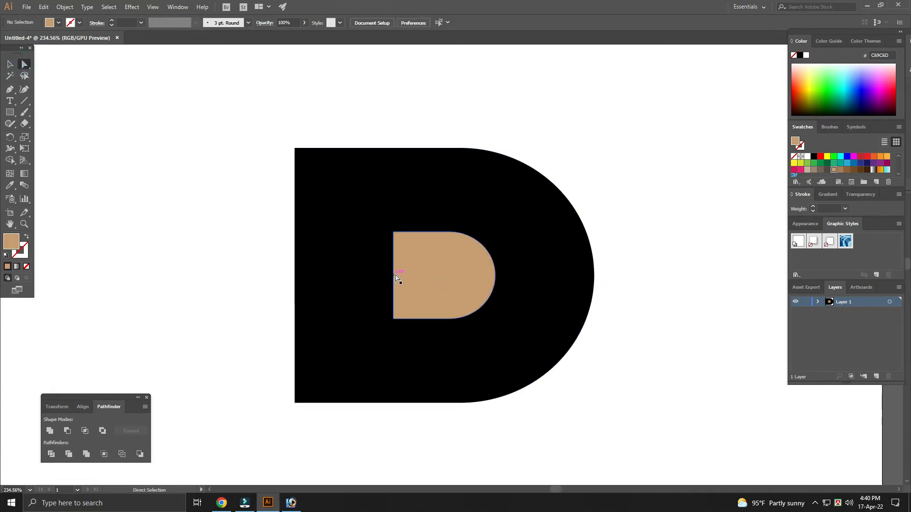
drag(393, 272, 295, 275)
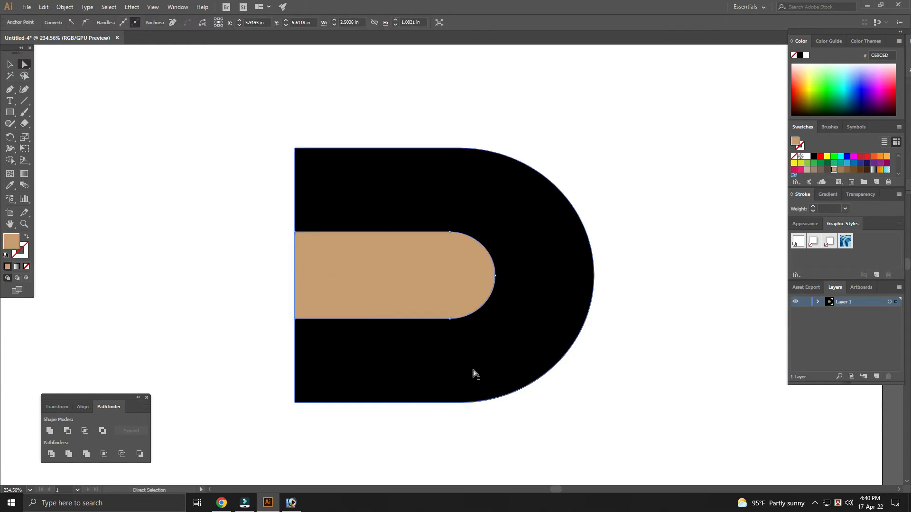
key(v)
click(597, 411)
drag(592, 411, 622, 390)
click(469, 259)
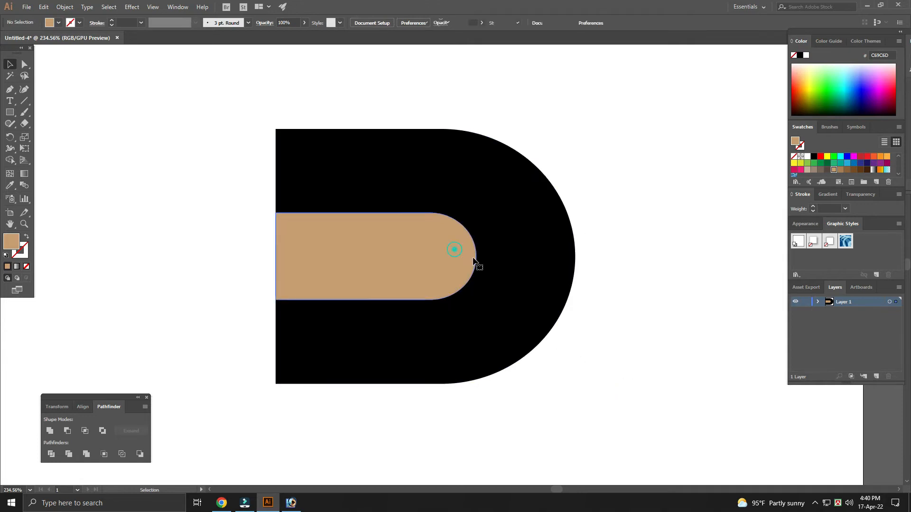
drag(479, 259, 481, 259)
click(591, 362)
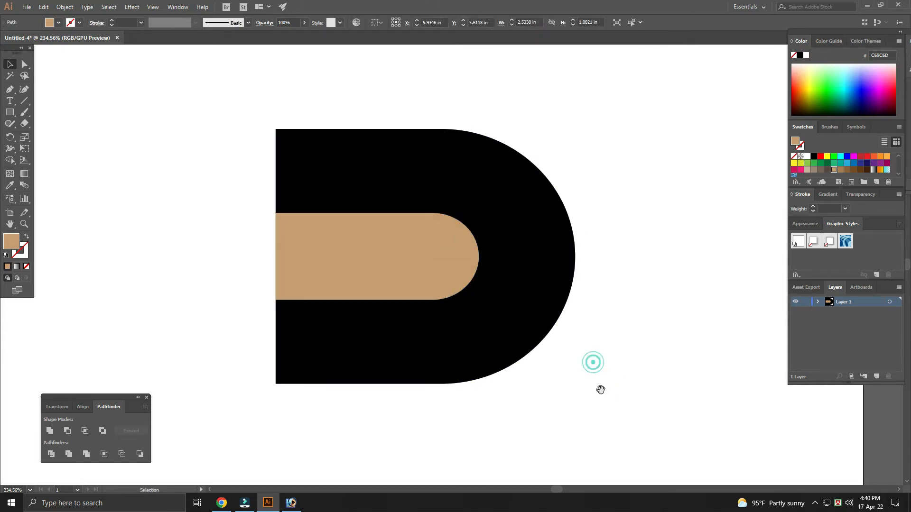
drag(592, 400, 596, 400)
Select the black and tan shapes and cut the tan one out of the black one with Minus Front.
drag(588, 440, 251, 215)
drag(232, 245, 238, 248)
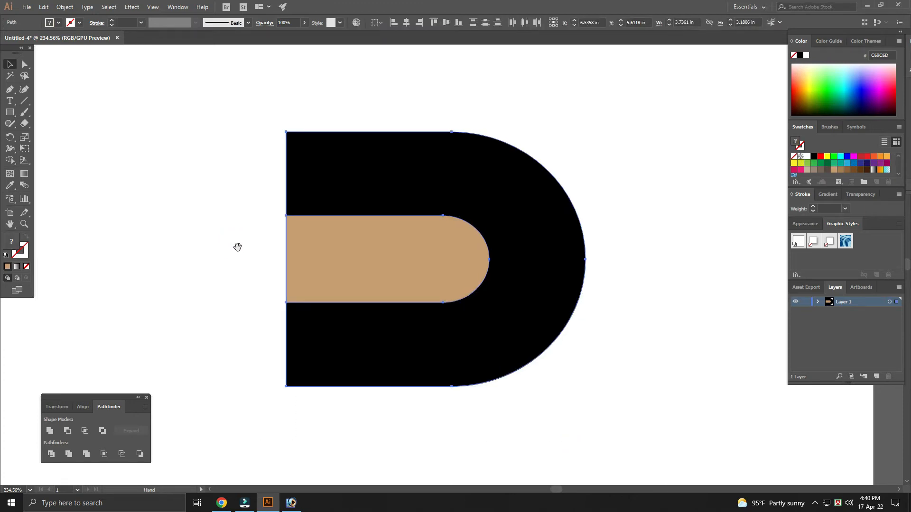
drag(251, 262, 251, 258)
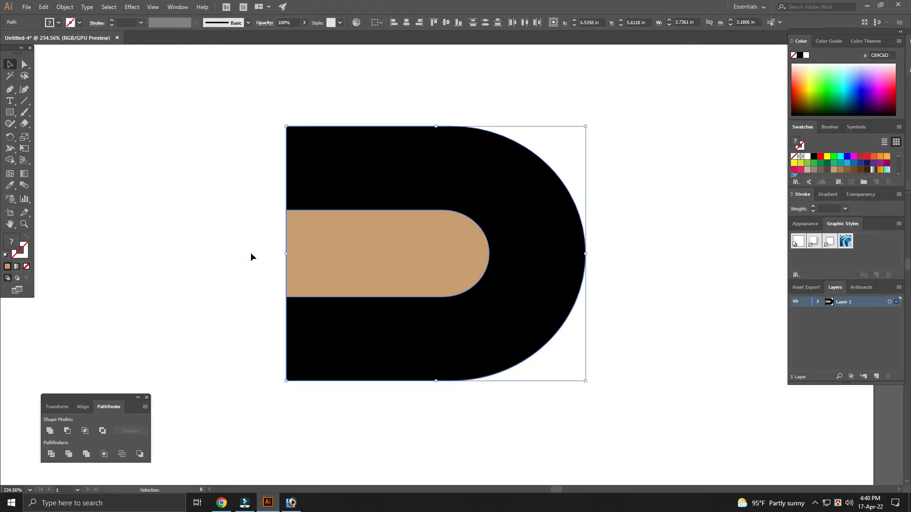
drag(230, 160, 387, 351)
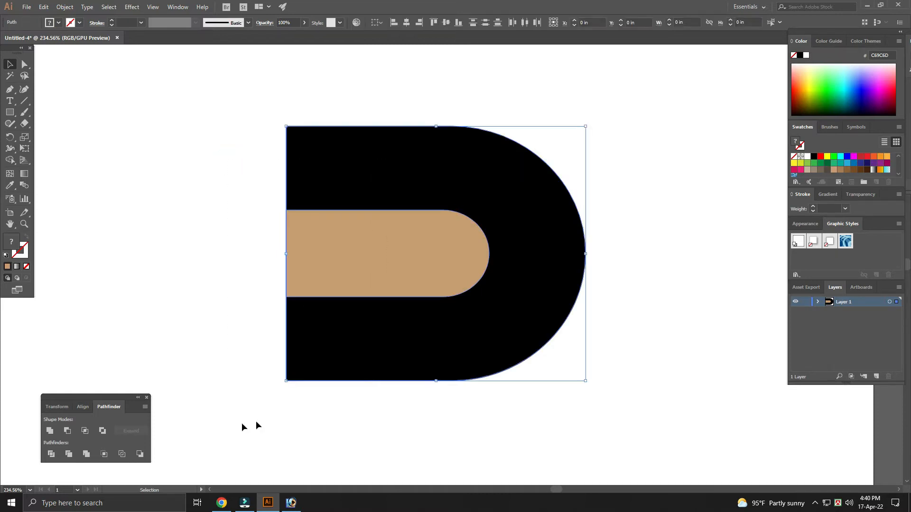
click(68, 432)
click(229, 311)
drag(562, 407, 545, 401)
drag(618, 412, 580, 346)
key(ctrl+minus)
drag(477, 370, 468, 340)
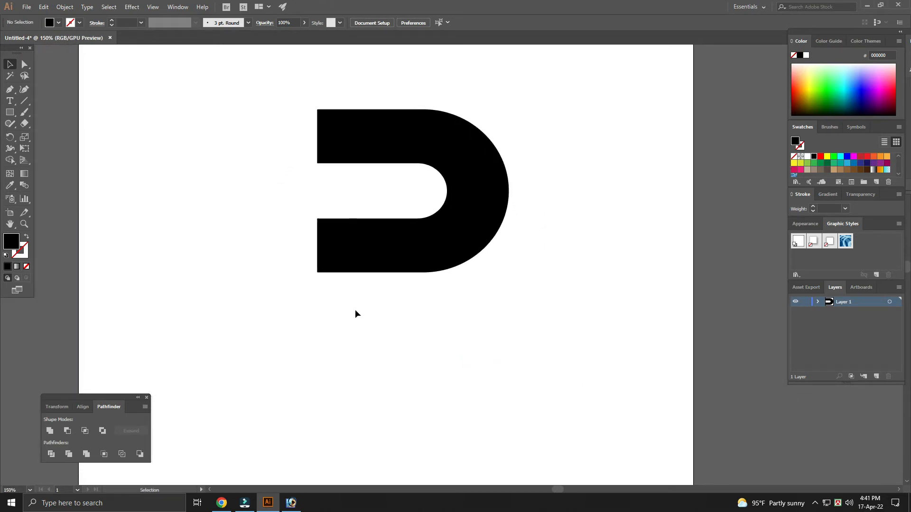
Draw a vertical black rectangle from the lower arm's upper-left corner downward as the stem of a letter P.
click(12, 115)
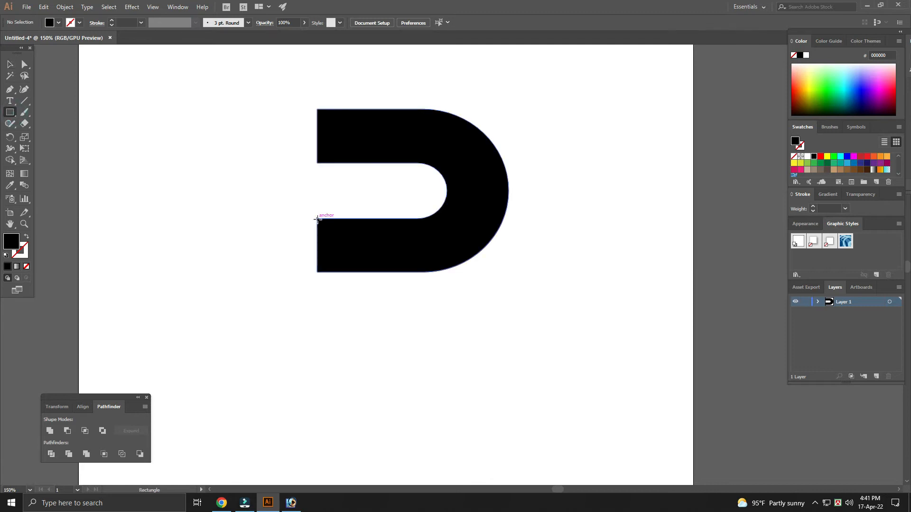
drag(317, 218, 378, 383)
key(v)
click(426, 386)
ctrl+click(419, 339)
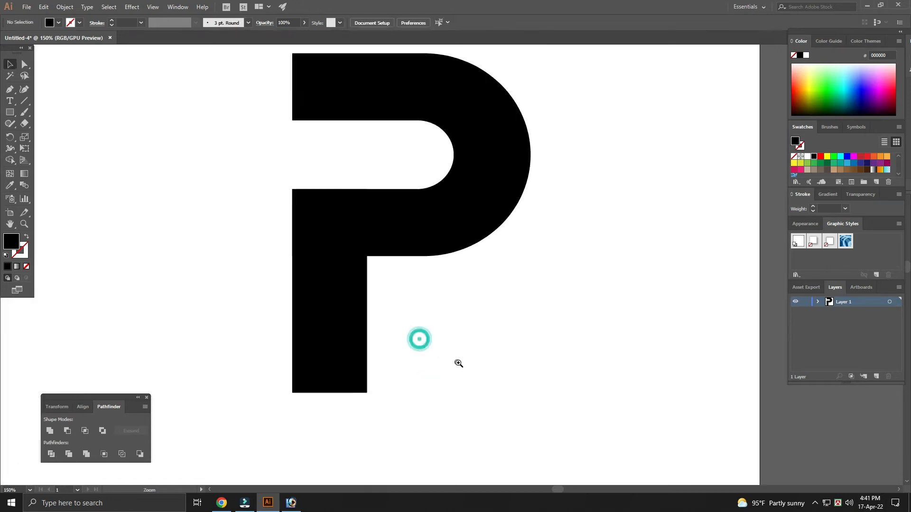
drag(458, 363, 462, 364)
drag(408, 336, 464, 362)
drag(419, 325, 465, 391)
Narrow the stem rectangle slightly from its right edge and shorten it a little from its bottom edge.
key(ctrl+minus)
click(399, 346)
drag(414, 310, 412, 310)
click(457, 328)
click(406, 330)
click(411, 311)
click(440, 326)
click(386, 373)
drag(376, 420, 375, 414)
click(465, 403)
key(ctrl+minus)
mouse_move(476, 360)
mouse_down()
mouse_move(443, 378)
mouse_move(483, 375)
mouse_up()
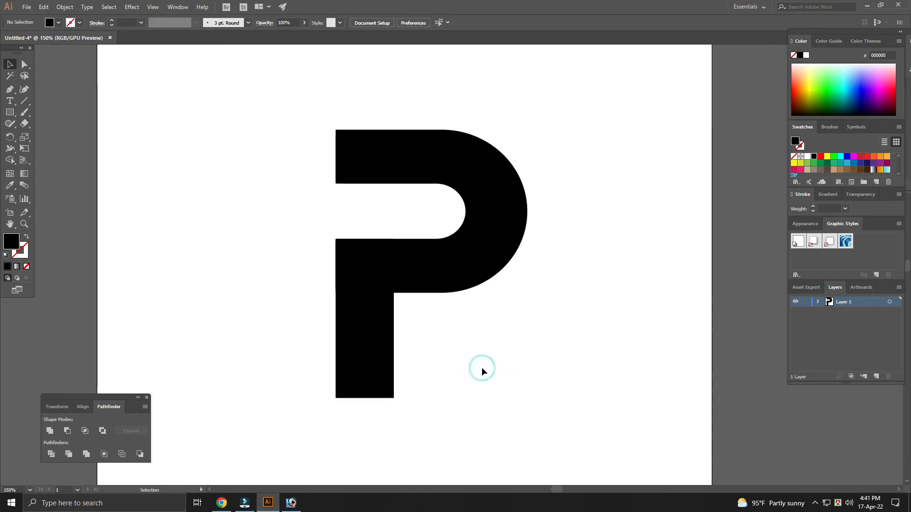
Select the stem and the curved shape and unite them into a single P shape.
drag(364, 220, 386, 261)
drag(520, 392, 362, 252)
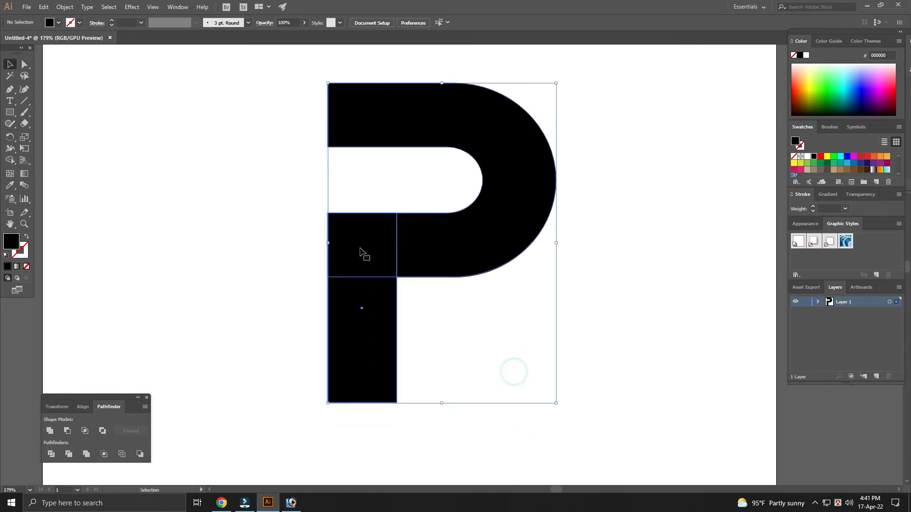
click(49, 431)
click(401, 309)
scroll(401, 309, up, 1)
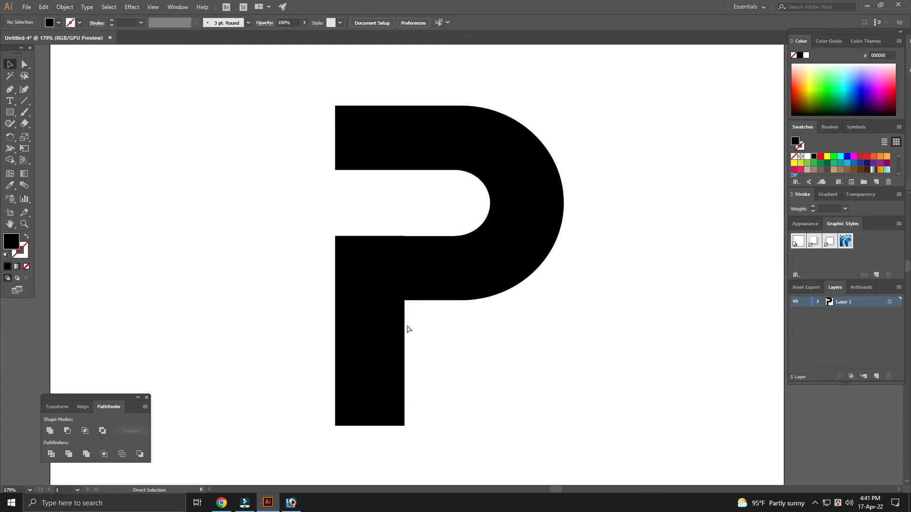
key(ctrl+minus)
drag(457, 331, 464, 321)
click(477, 323)
click(474, 267)
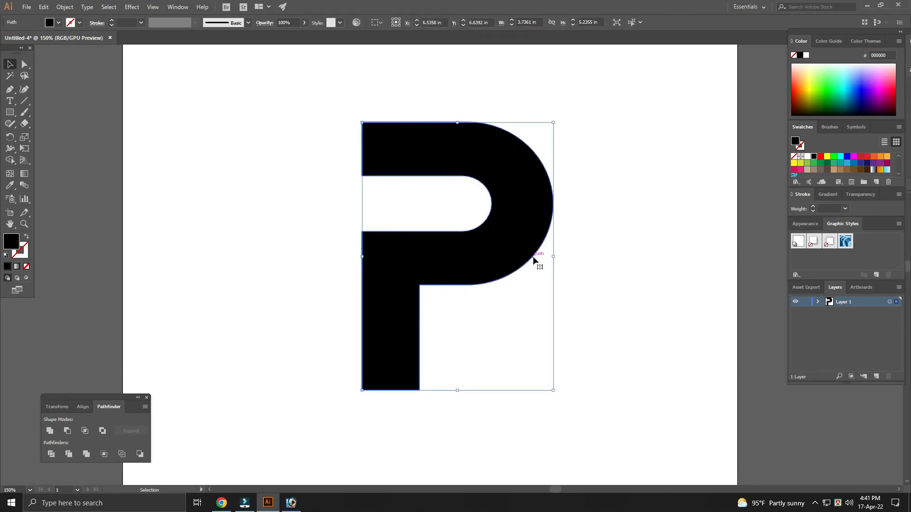
click(584, 304)
click(488, 244)
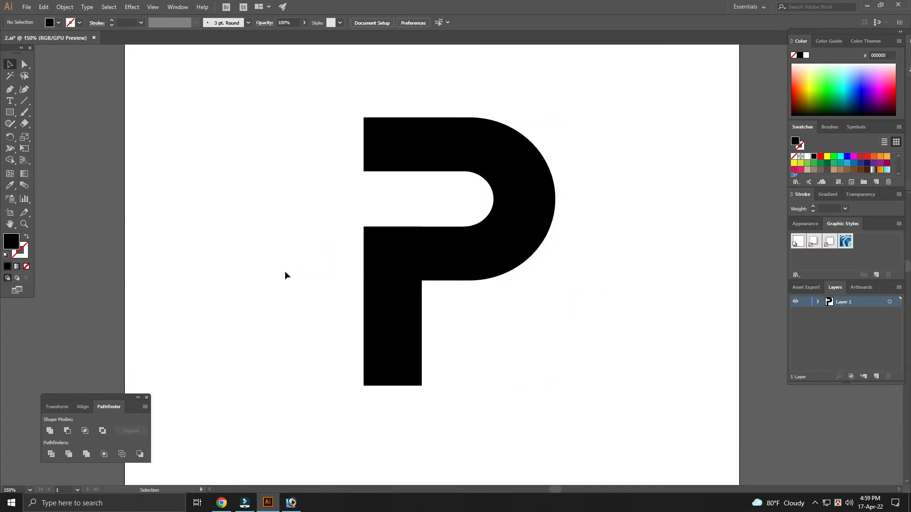
click(382, 363)
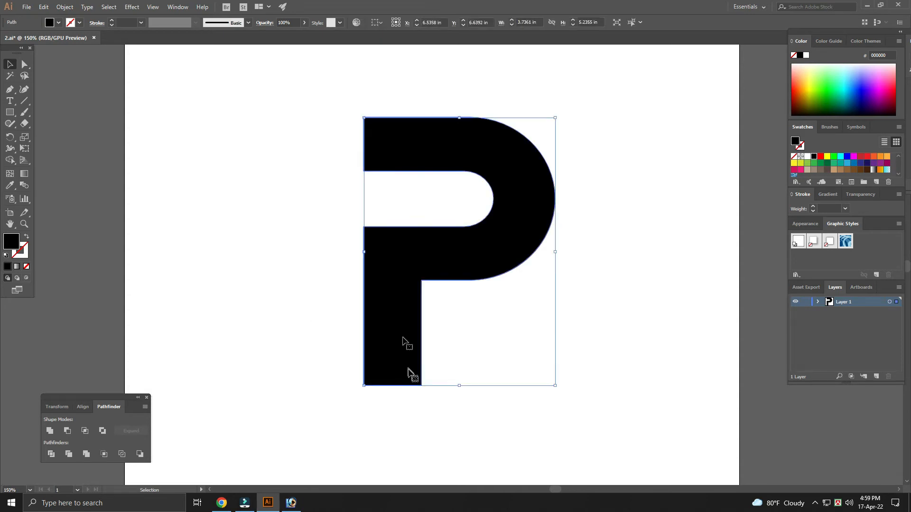
click(280, 274)
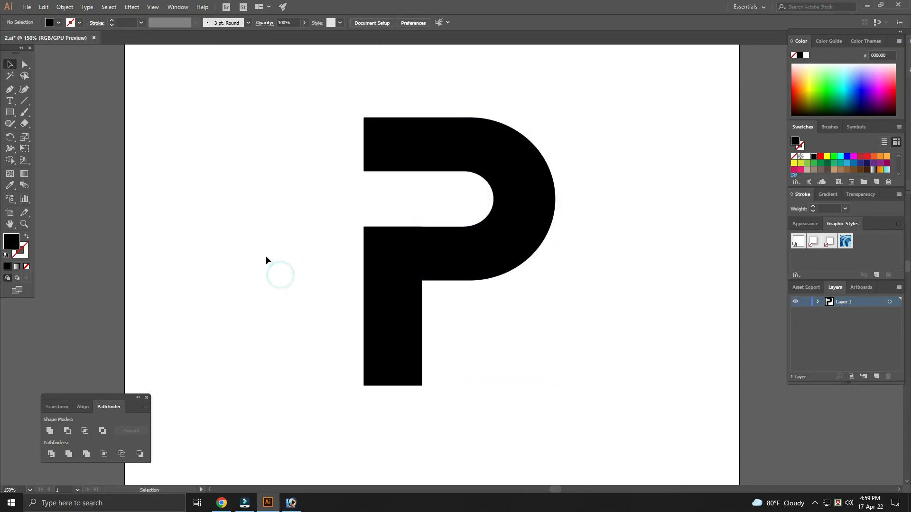
Draw a thin horizontal black bar about 1.68 by 0.16 in beside the lower part of the P's stem.
click(9, 112)
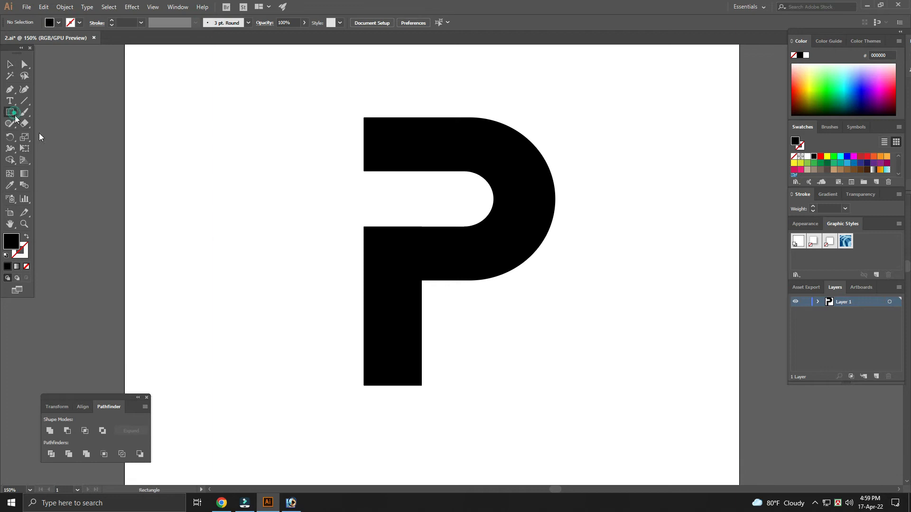
drag(245, 353, 307, 364)
key(v)
click(320, 407)
click(305, 356)
click(313, 388)
click(307, 387)
click(309, 360)
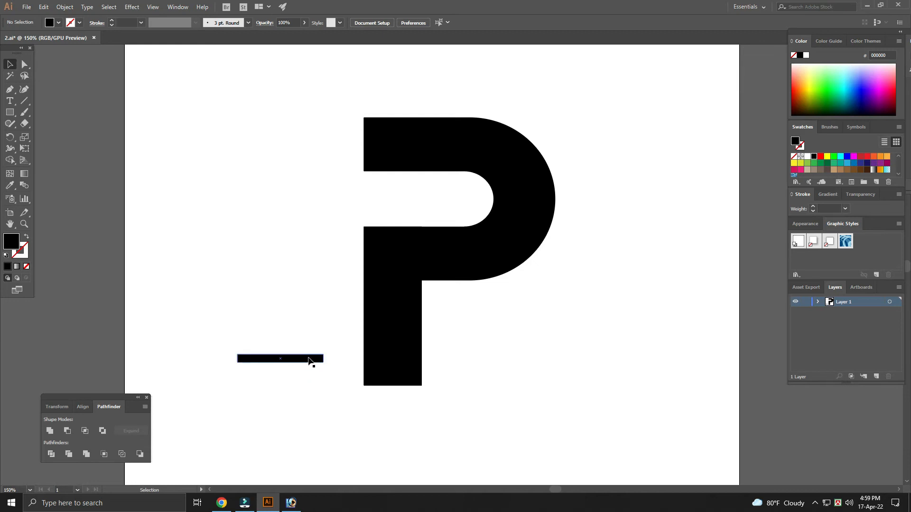
Move the thin bar across the stem near its lower end so it sticks out on both sides.
click(311, 386)
click(304, 360)
drag(305, 361, 414, 365)
click(443, 411)
click(425, 365)
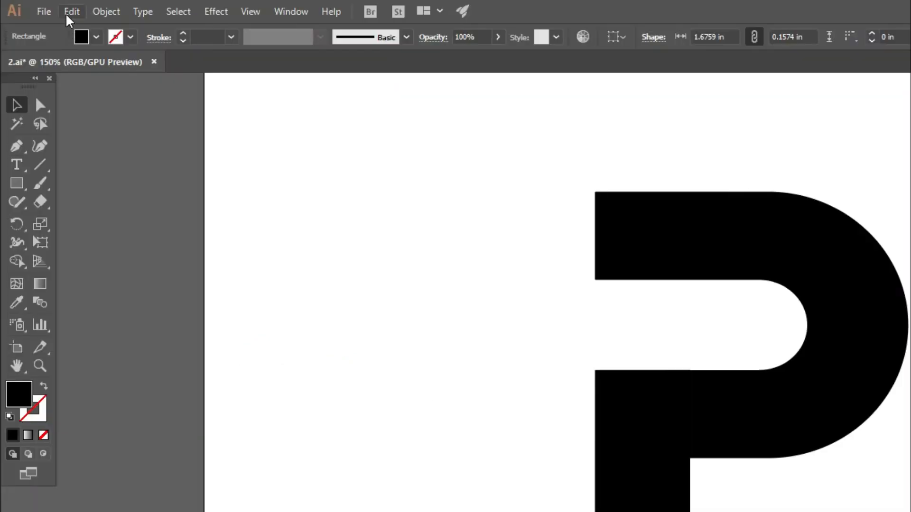
Copy the bar, paste it in place and move the duplicate up into the opening of the P.
click(68, 15)
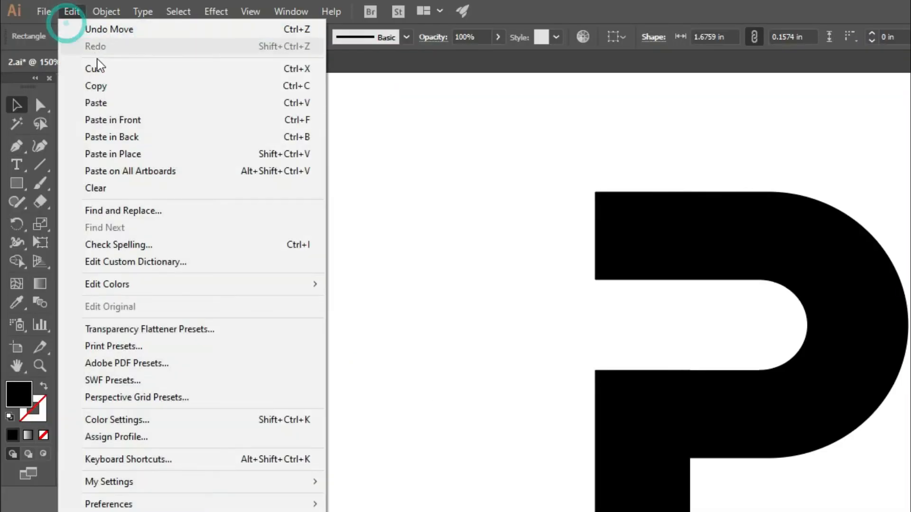
click(99, 84)
click(72, 14)
click(130, 154)
click(326, 283)
drag(425, 360, 379, 247)
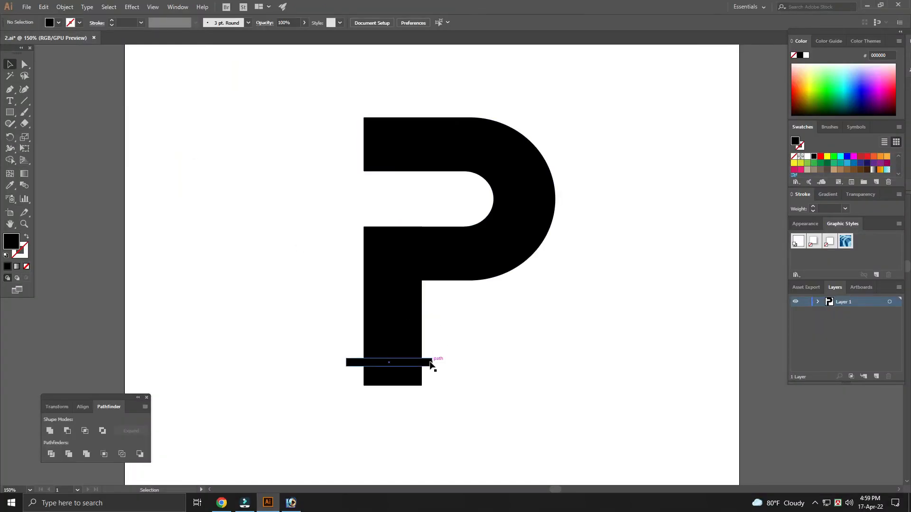
Rotate the duplicate bar to vertical and place it across the upper arm near its left end.
click(11, 137)
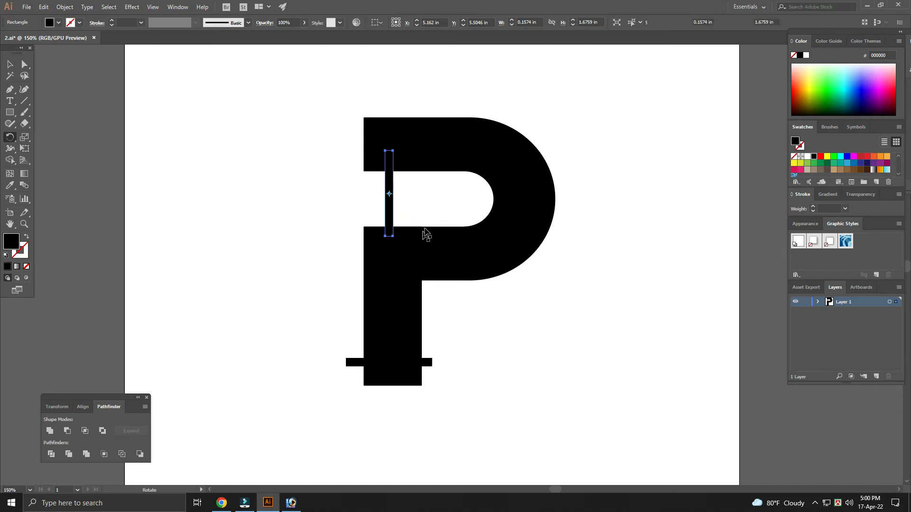
key(v)
mouse_move(390, 203)
mouse_down()
mouse_move(390, 157)
mouse_move(384, 182)
mouse_up()
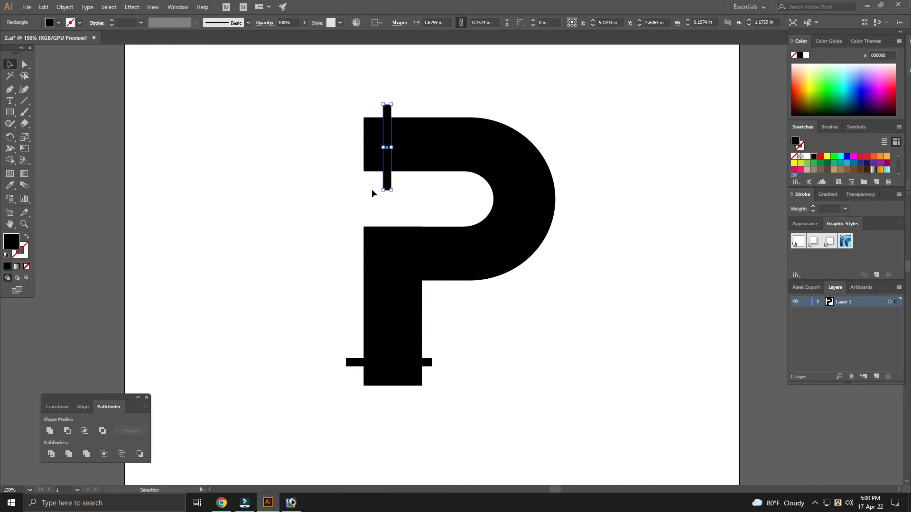
click(340, 195)
Select the P and both bars and cut the bars out of the letter with Minus Front.
drag(316, 90, 530, 415)
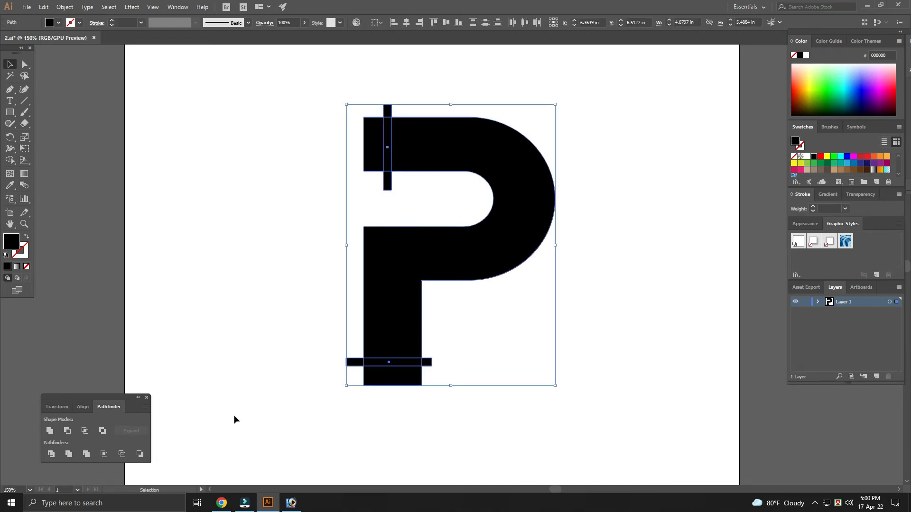
click(67, 431)
click(535, 319)
Fill the whole P group with the dark red swatch C1272D.
click(491, 250)
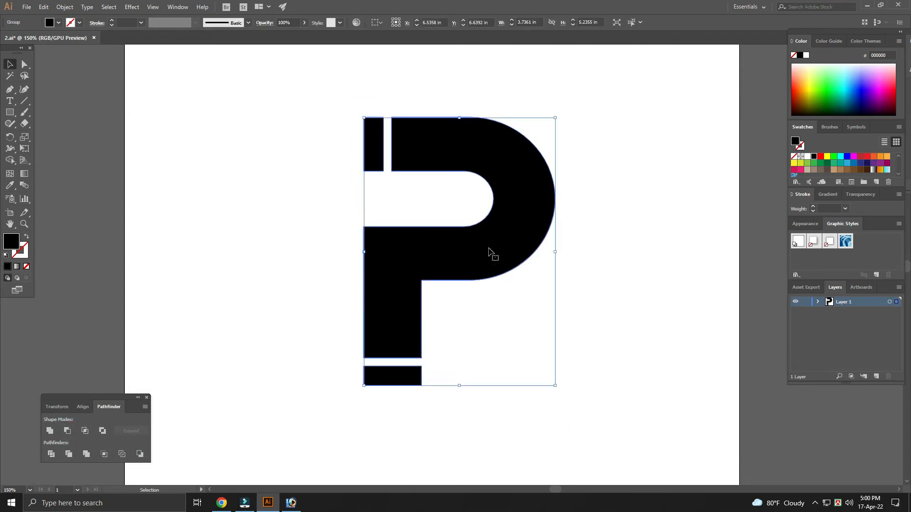
click(862, 159)
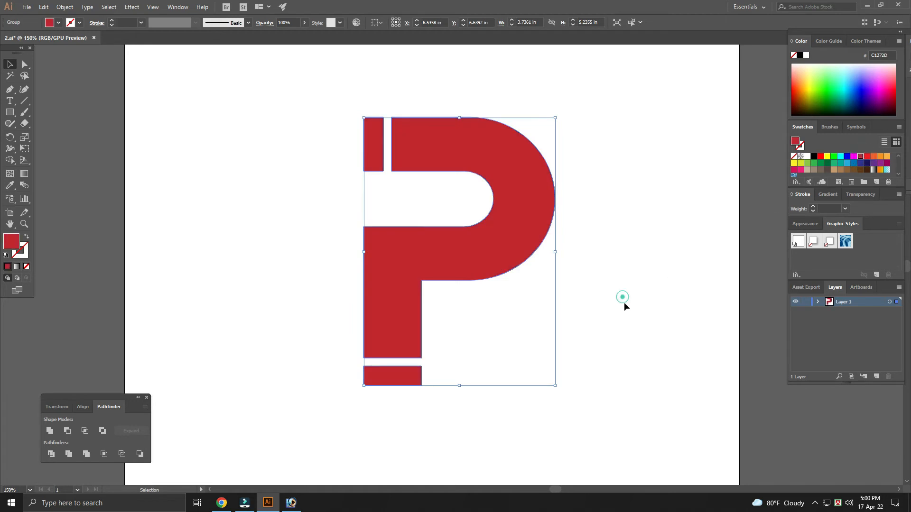
click(625, 302)
Open the 3D Extrude & Bevel effect for the red P group and turn on its preview.
click(490, 246)
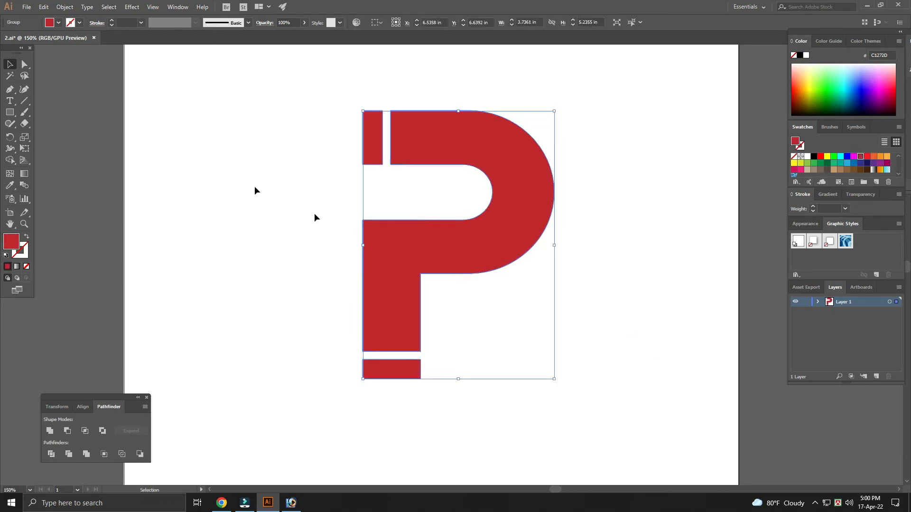
key(ctrl+h)
click(401, 253)
click(129, 10)
mouse_move(188, 61)
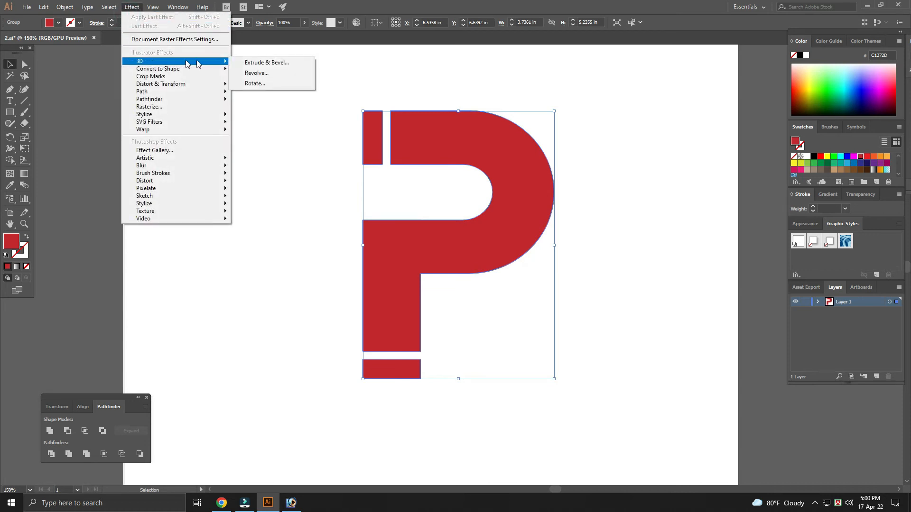
click(265, 64)
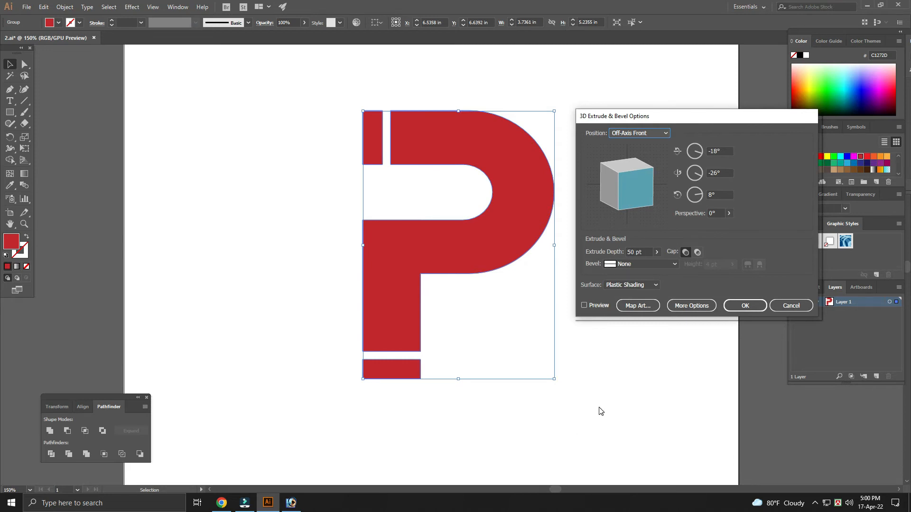
click(585, 306)
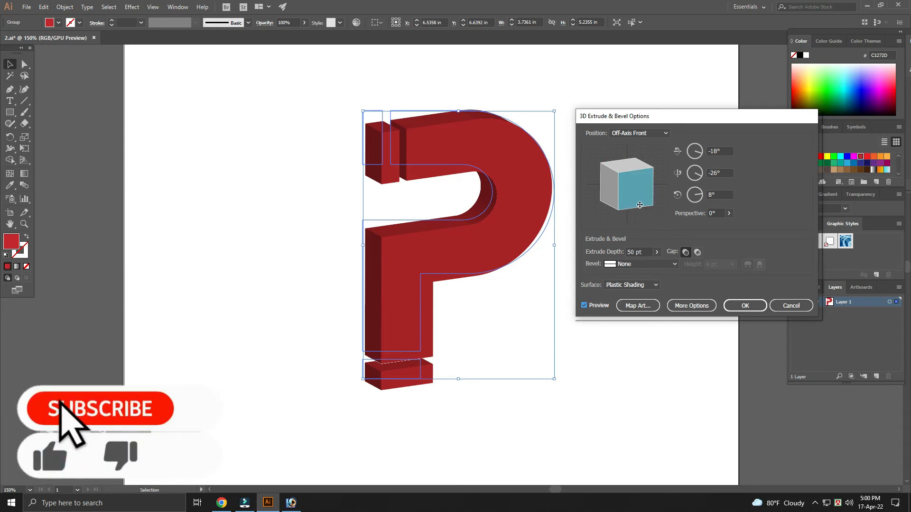
Set a custom 3D rotation of 29°, -15° and 6° for the P and apply the extrusion.
drag(644, 203, 637, 175)
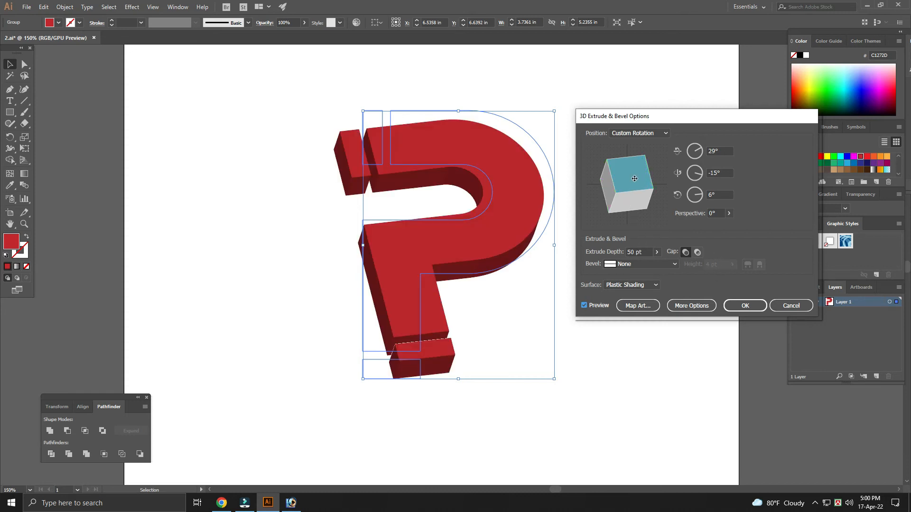
click(744, 306)
click(603, 312)
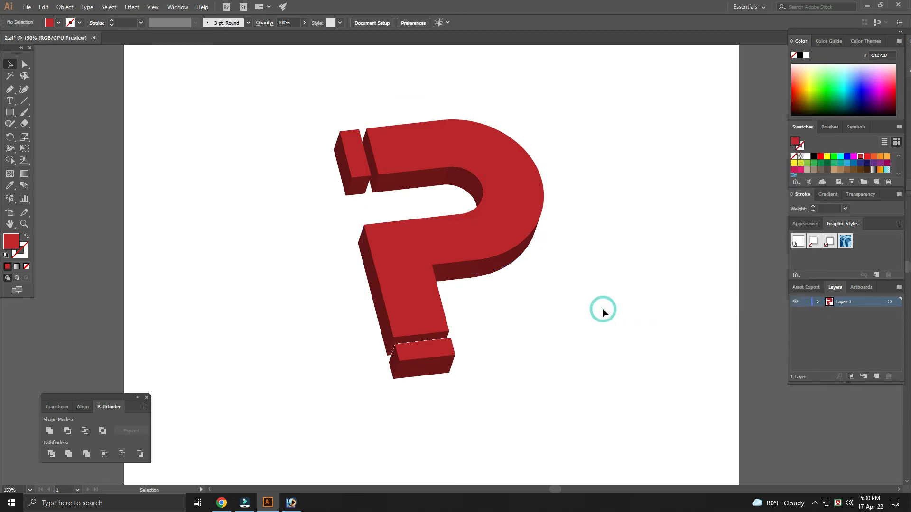
drag(546, 298, 565, 302)
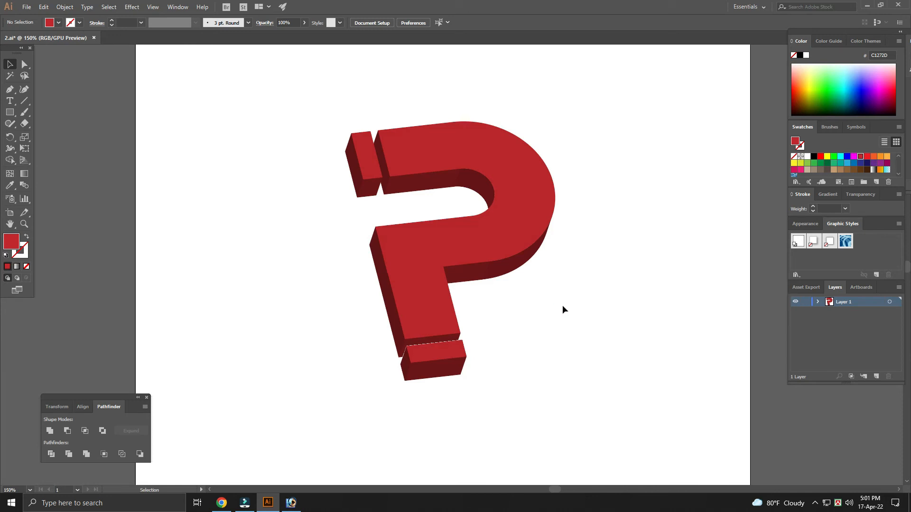
Select the extruded P and expand its appearance into editable shapes.
drag(545, 297, 397, 208)
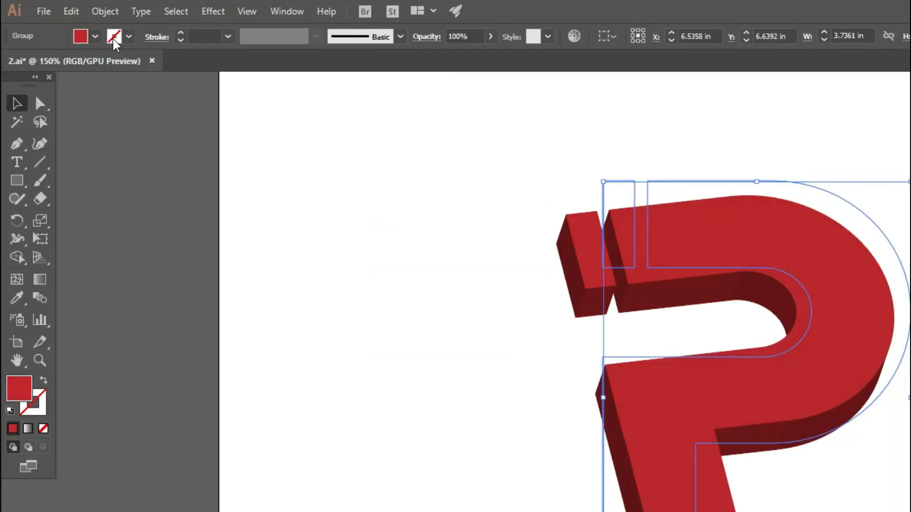
click(105, 11)
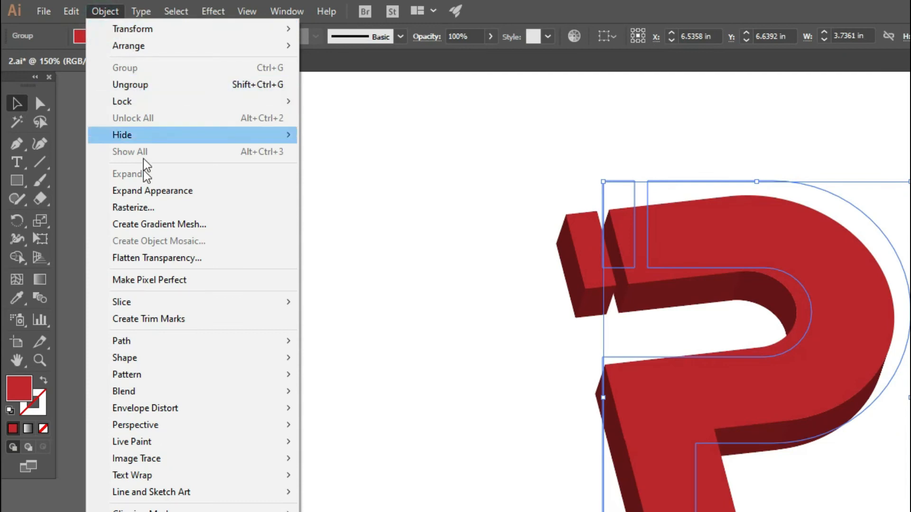
click(138, 191)
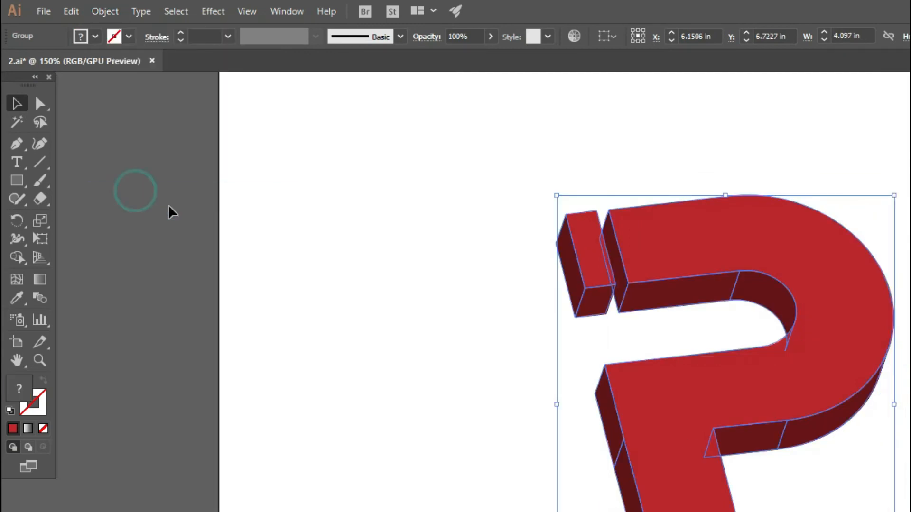
click(536, 273)
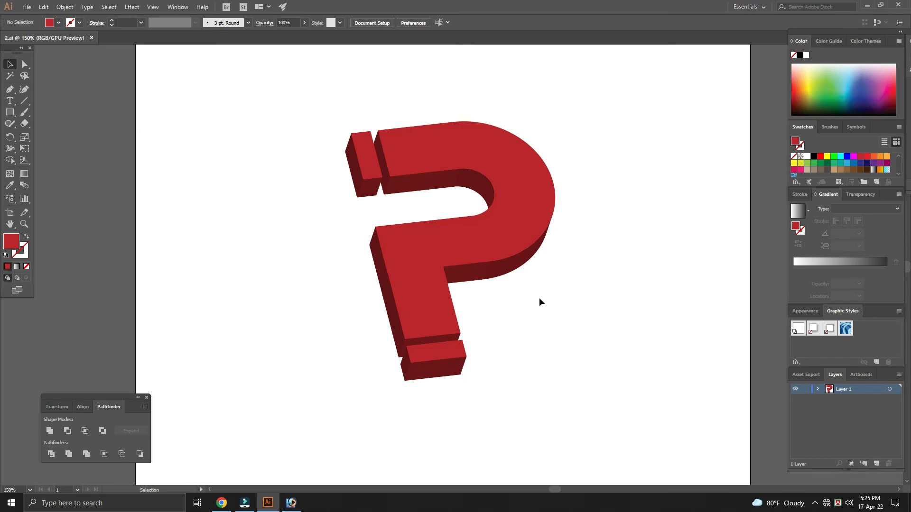
Ungroup the expanded P, and ungroup its main body as well.
click(520, 209)
right_click(519, 208)
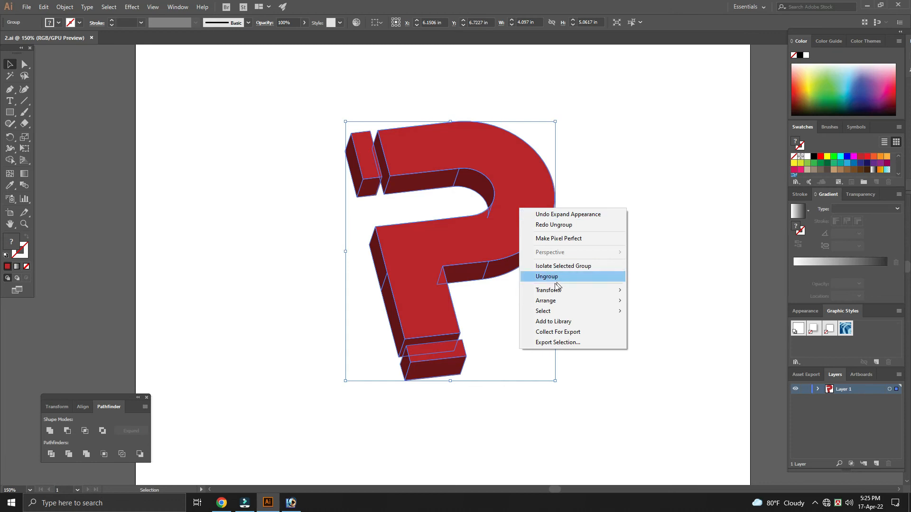
click(551, 277)
click(569, 260)
click(521, 222)
right_click(521, 222)
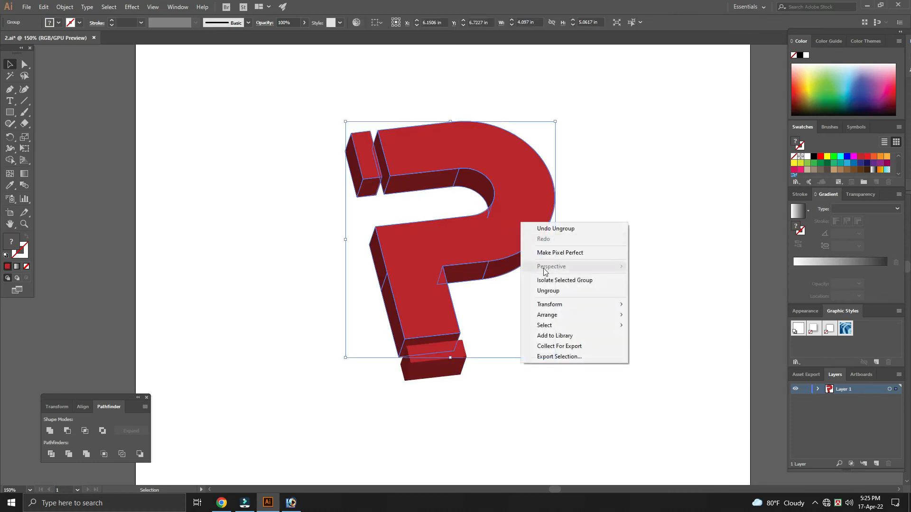
click(550, 291)
Ungroup the small block below the stem and the small block at the upper arm's left end.
right_click(437, 353)
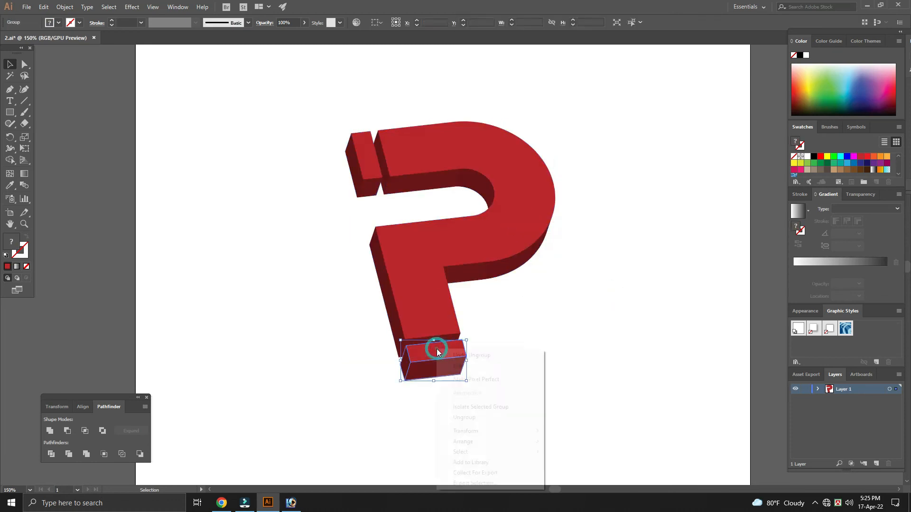
click(464, 417)
click(566, 372)
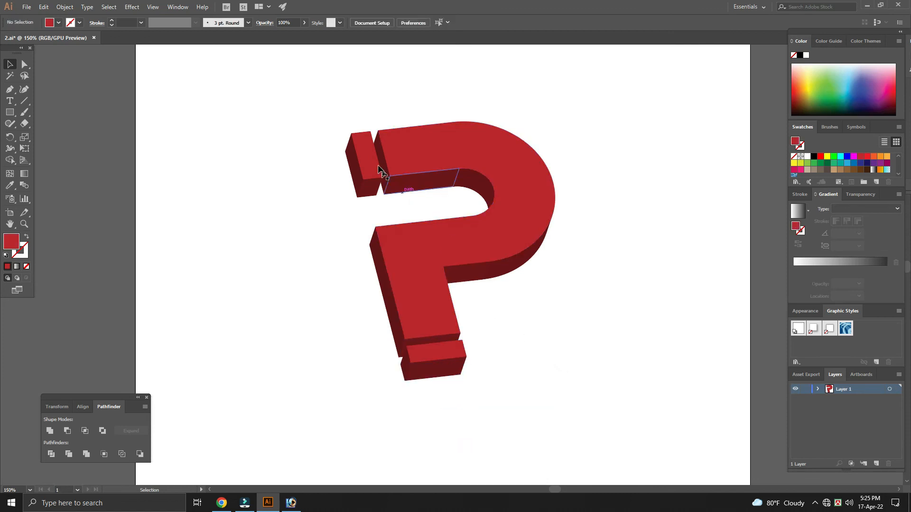
right_click(369, 157)
click(396, 221)
click(610, 282)
drag(616, 304, 600, 311)
click(493, 207)
drag(493, 219, 508, 219)
key(ctrl+z)
click(596, 252)
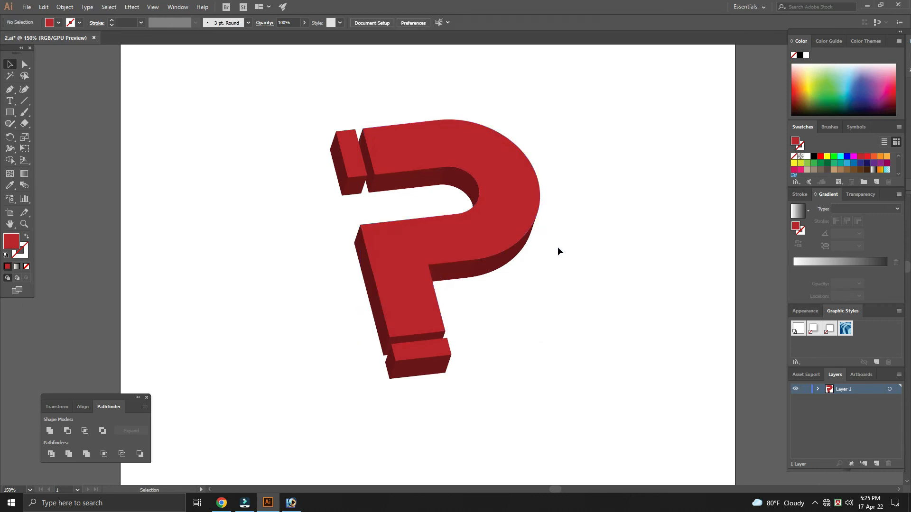
Give the P's large front face a linear gradient and set its first stop to C 0, M 50, Y 100, K 0.
click(510, 205)
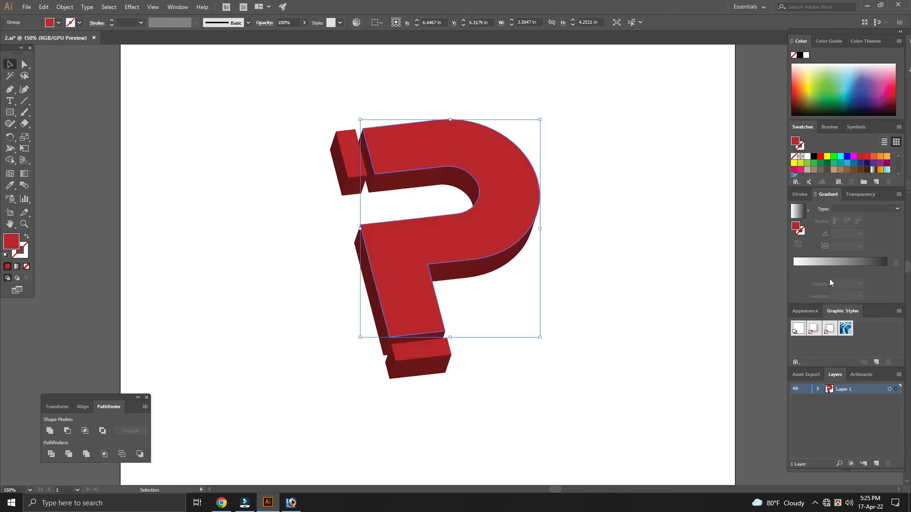
click(843, 261)
double_click(794, 269)
click(872, 303)
key(Tab)
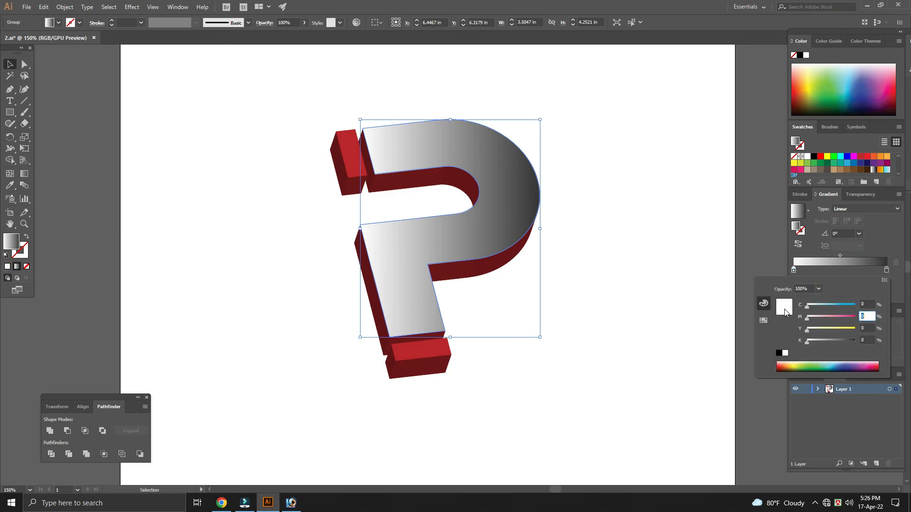
text(50)
key(Tab)
text(100)
key(Tab)
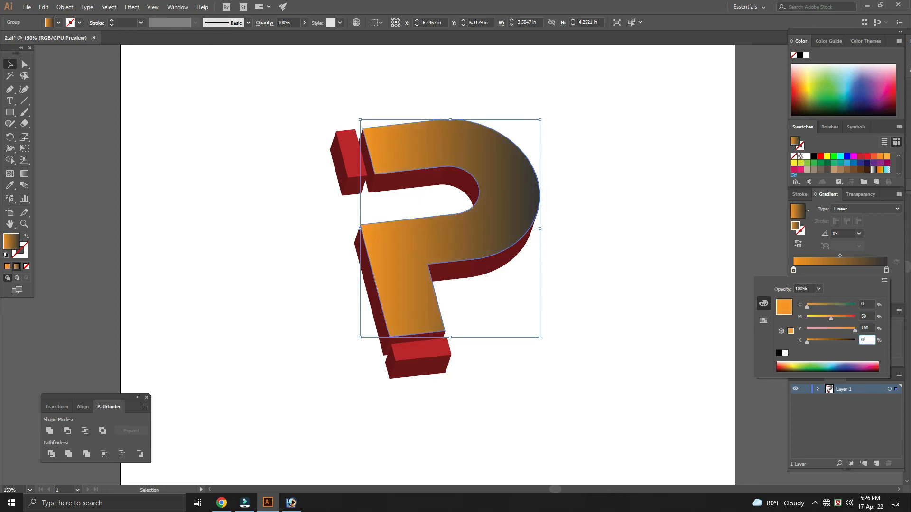
key(Return)
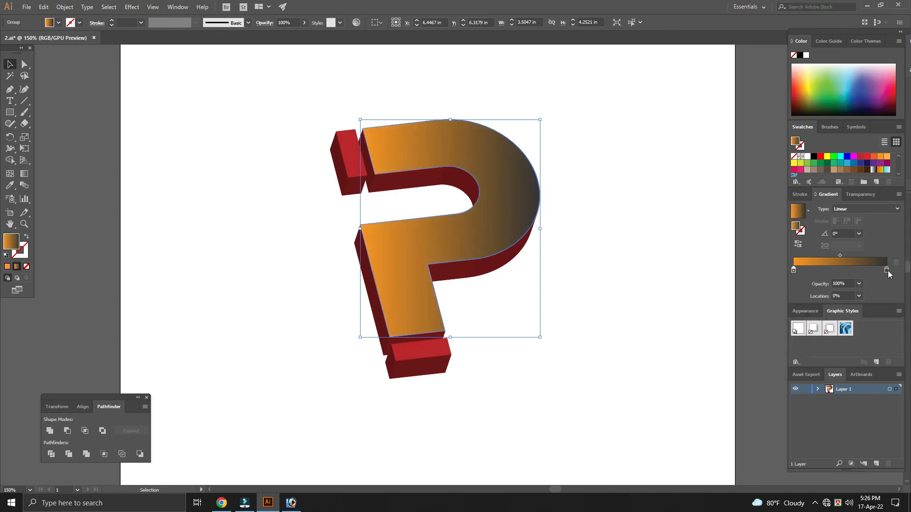
Set the front face gradient's end stop to a dark red with C 0, M 100 and Y 100.
double_click(887, 270)
click(872, 303)
text(0)
key(Tab)
text(1)
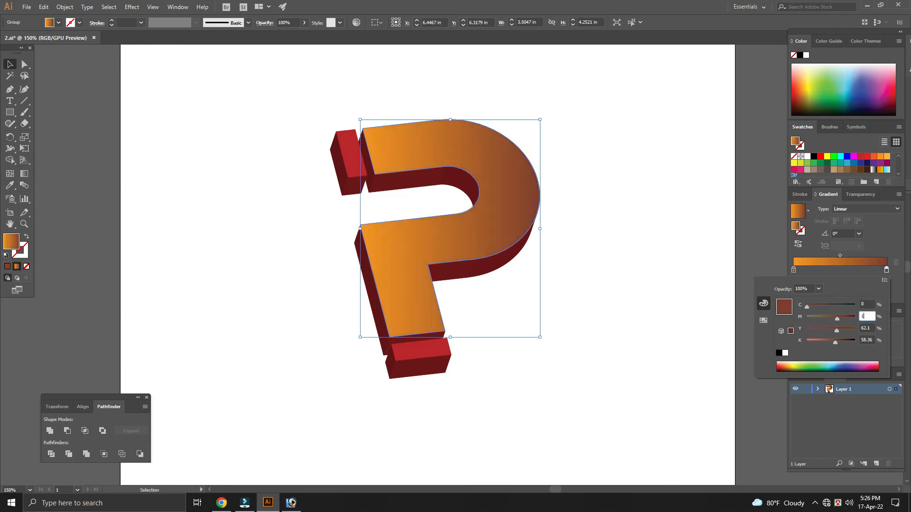
text(00)
key(Tab)
text(100)
key(Tab)
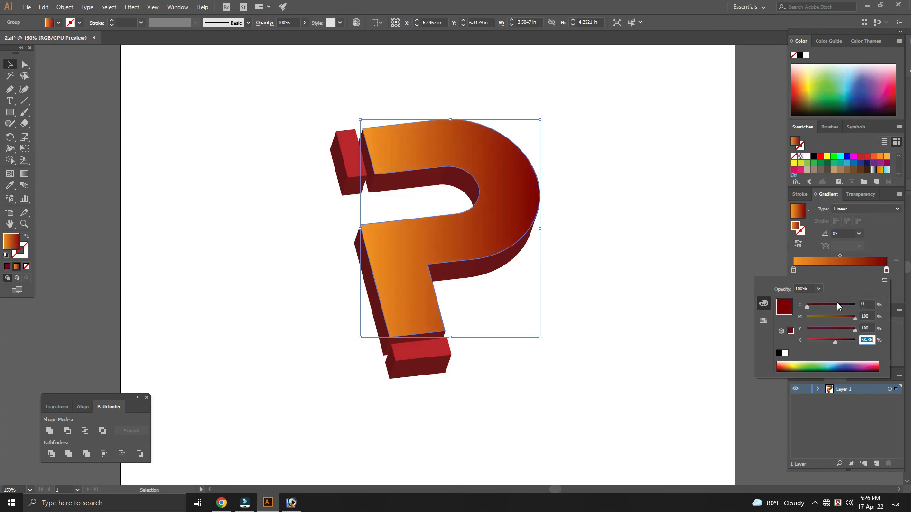
key(Return)
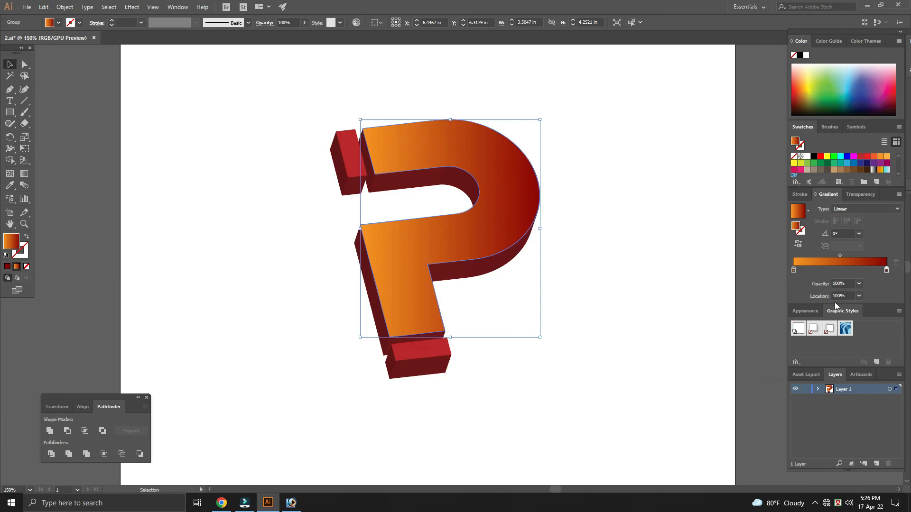
click(634, 280)
Fill the front face of the small block at the upper arm's left end with the orange-to-red linear gradient.
key(space)
drag(576, 299, 588, 303)
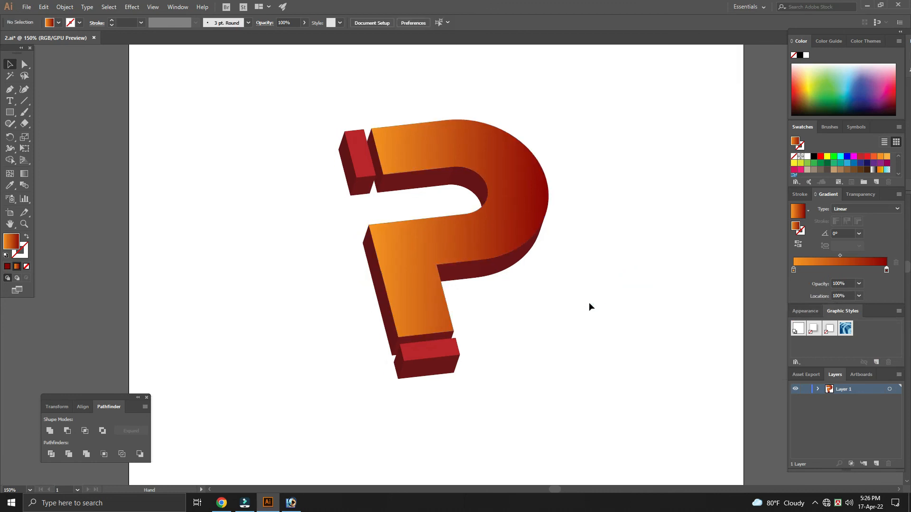
click(360, 157)
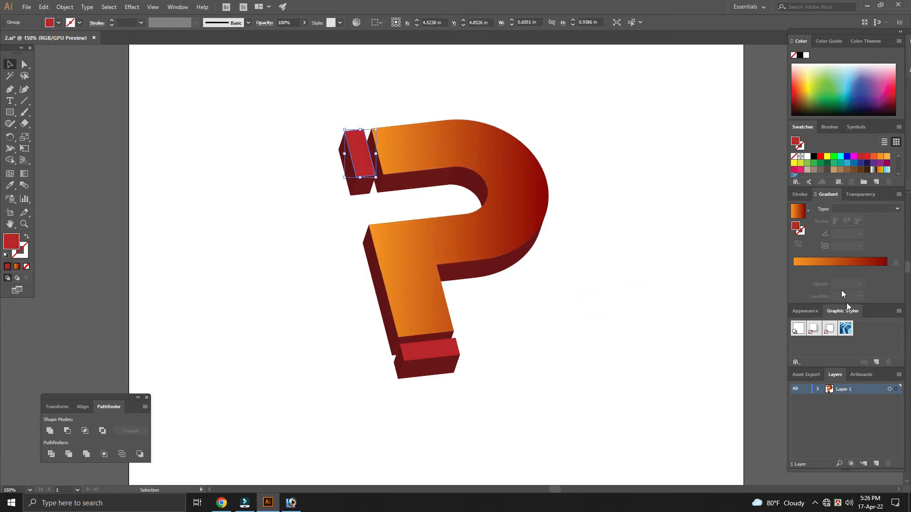
click(833, 262)
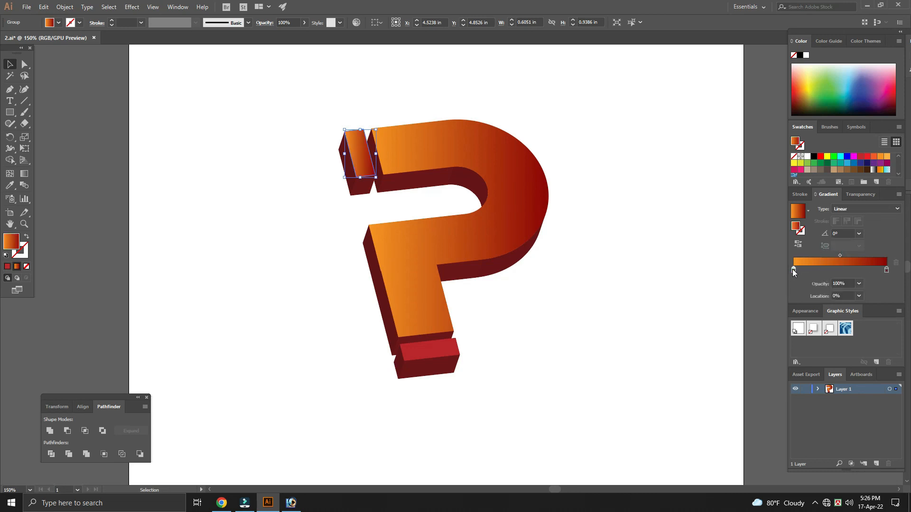
Set the first gradient stop of the upper block's front face to C 100, M 25, Y 0, K 0.
double_click(793, 270)
double_click(872, 304)
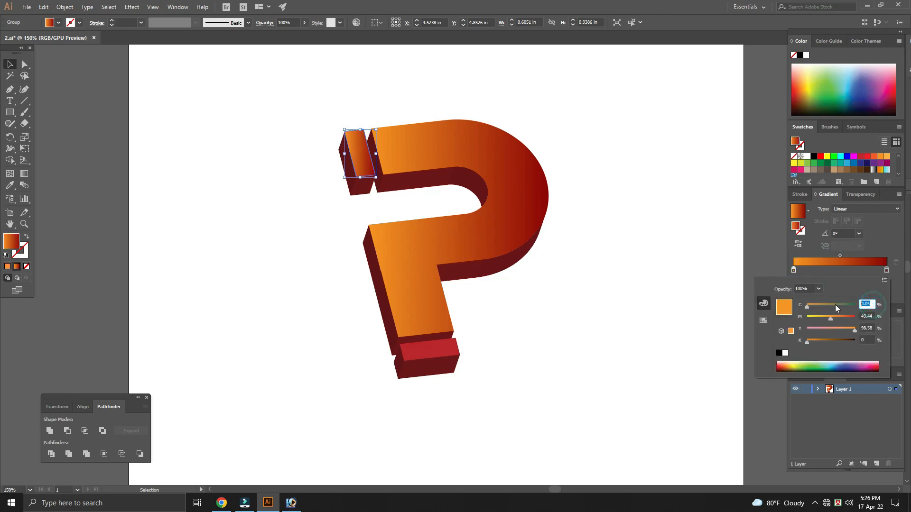
text(100)
key(Tab)
text(25)
key(Tab)
text(0)
key(Tab)
text(0)
key(Return)
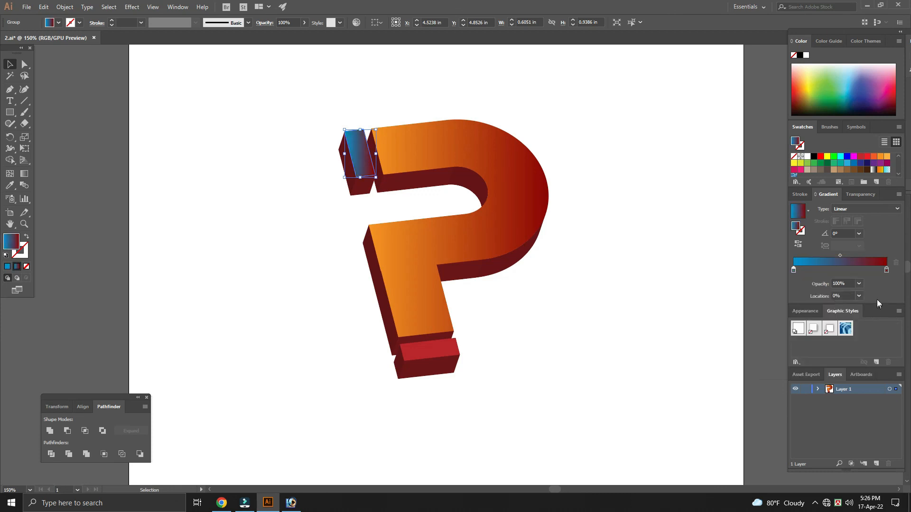
Set the upper block gradient's end stop to dark blue with C 100, M 100, Y 0, and add a stop near its start.
double_click(886, 269)
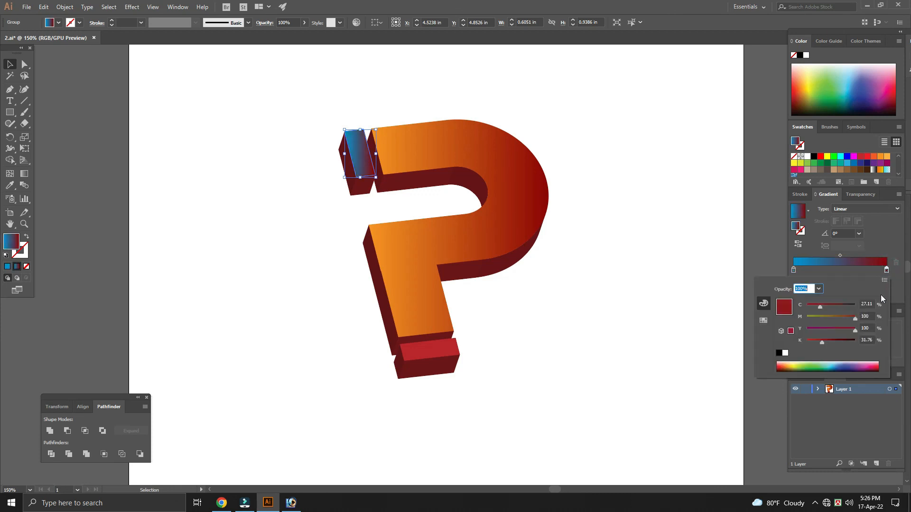
double_click(874, 304)
text(100)
key(Tab)
key(Tab)
text(0)
key(Tab)
text(2)
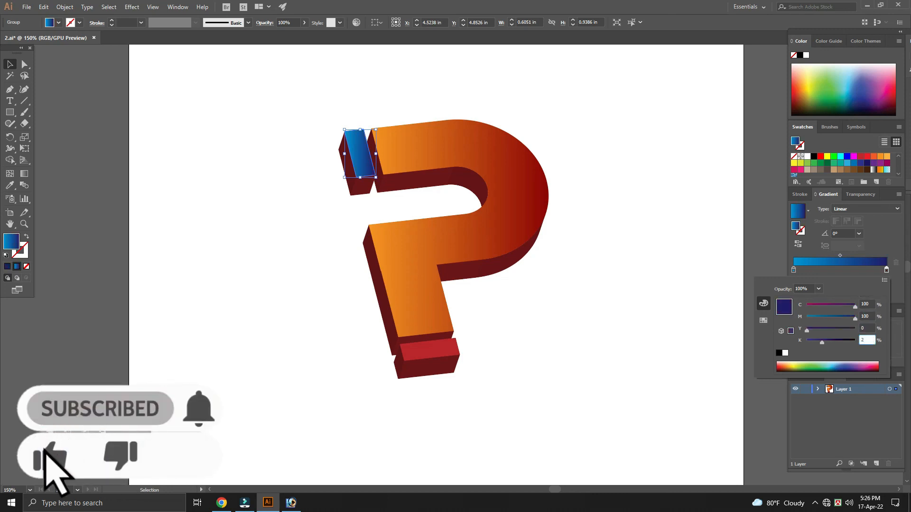
key(BackSpace)
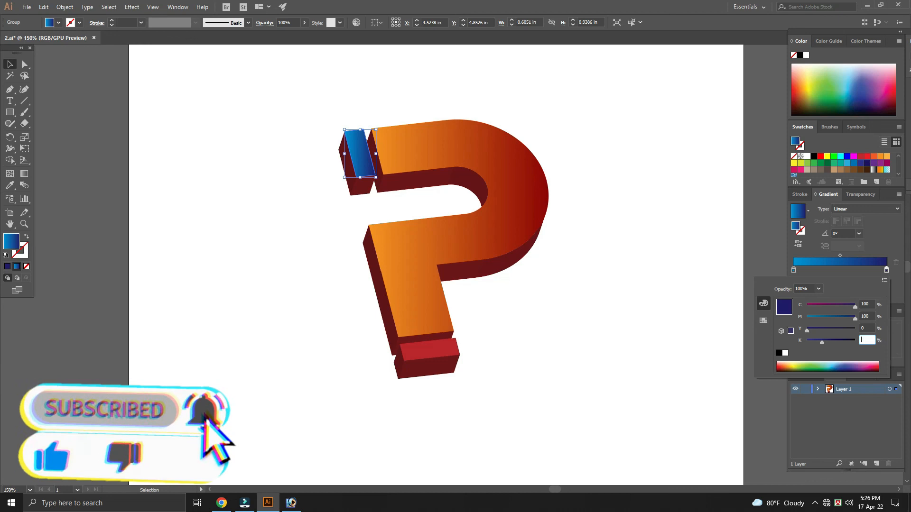
key(Return)
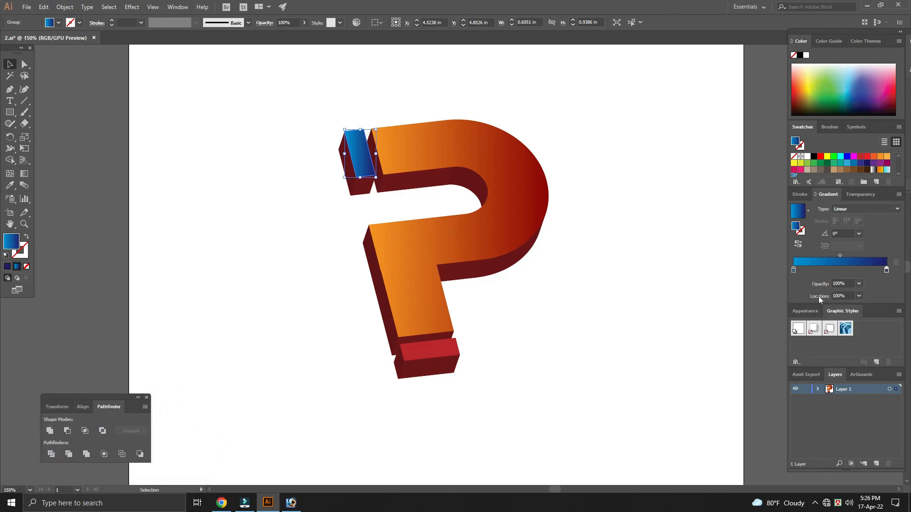
click(815, 269)
click(311, 222)
Fill the upper block's left and lower side faces with solid blue, C 100, M 80, Y 0, K 0.
click(348, 180)
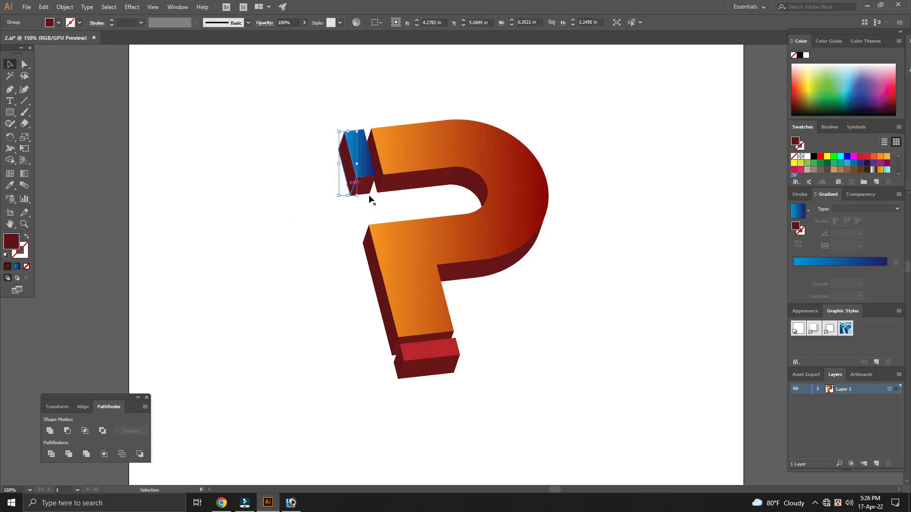
shift+click(363, 188)
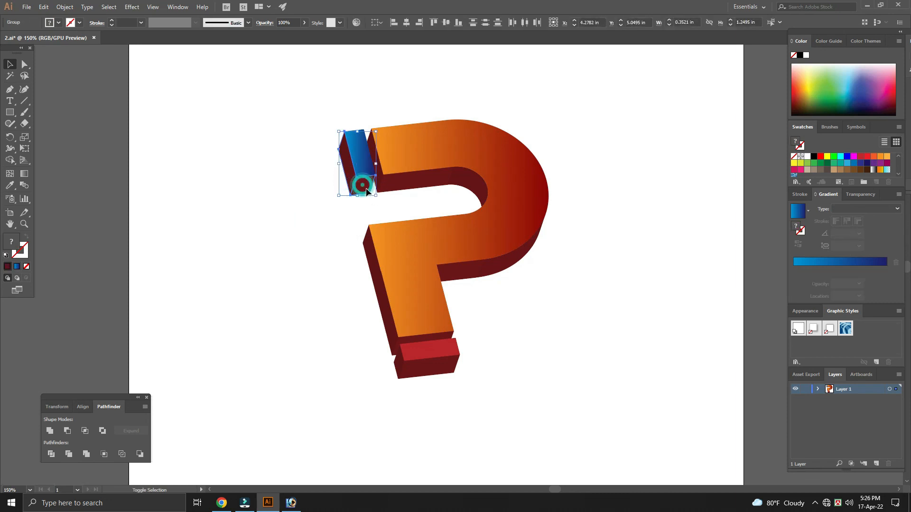
double_click(16, 243)
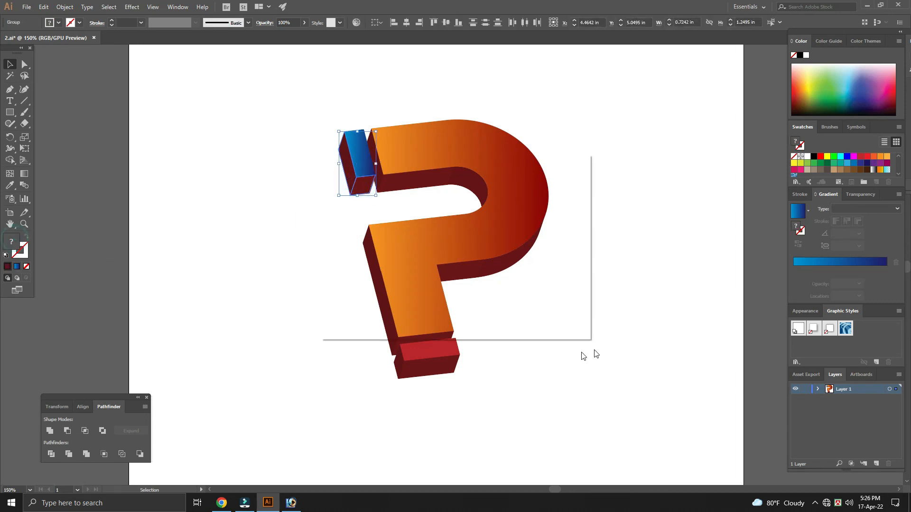
click(555, 269)
click(555, 269)
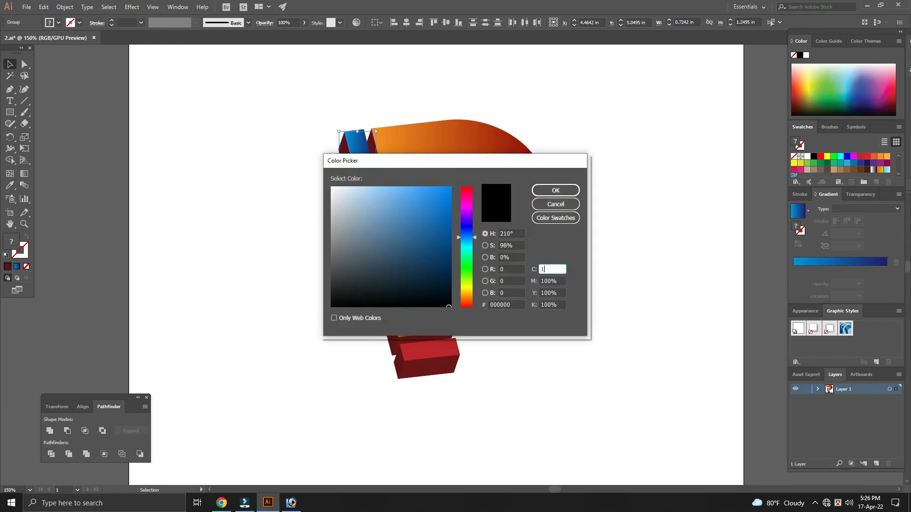
click(557, 280)
text(80)
key(Tab)
text(0)
key(Tab)
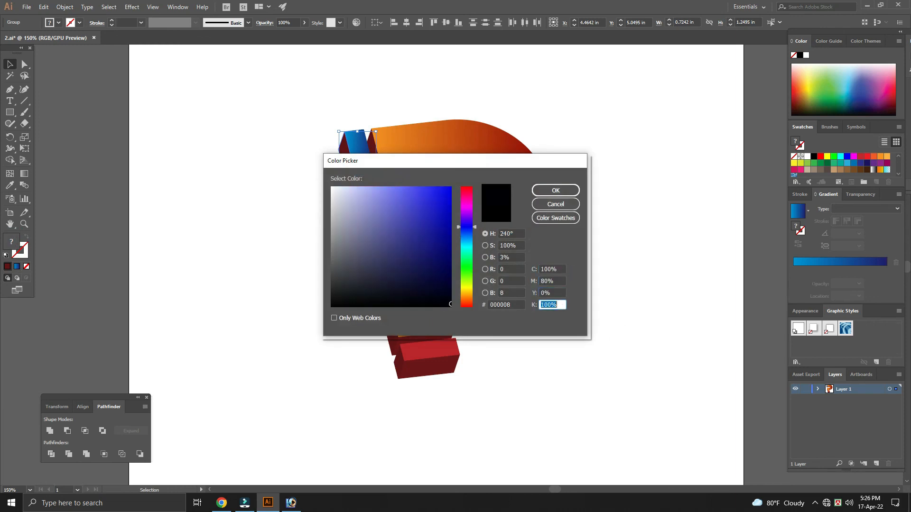
text(0)
key(Return)
click(570, 328)
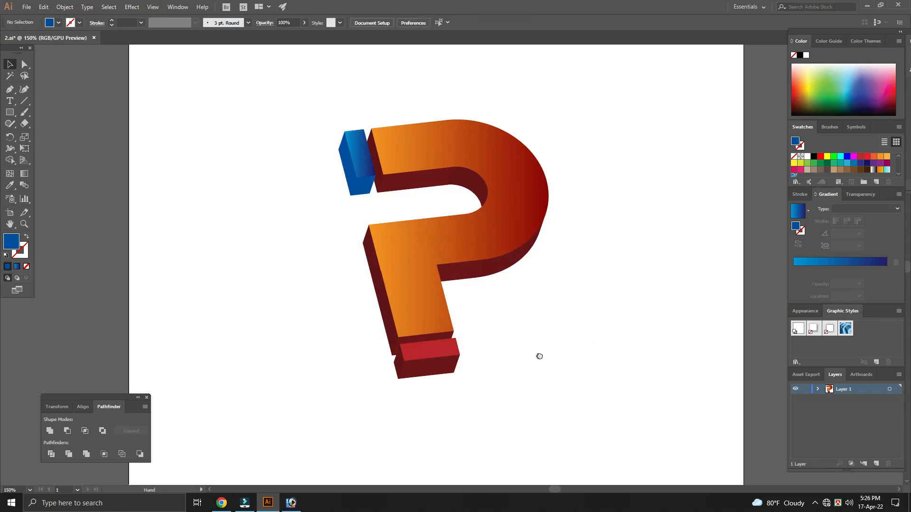
Copy the blue gradient from the upper block's front face to the front face of the block below the stem with the Eyedropper.
click(428, 351)
click(10, 185)
click(375, 169)
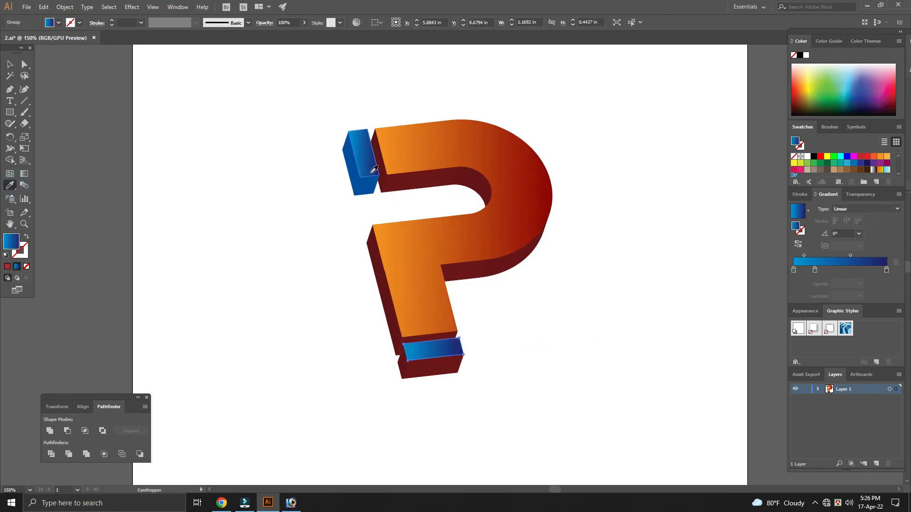
key(v)
click(543, 335)
Copy the solid blue from the upper block's side to both side faces of the block below the stem with the Eyedropper.
click(429, 366)
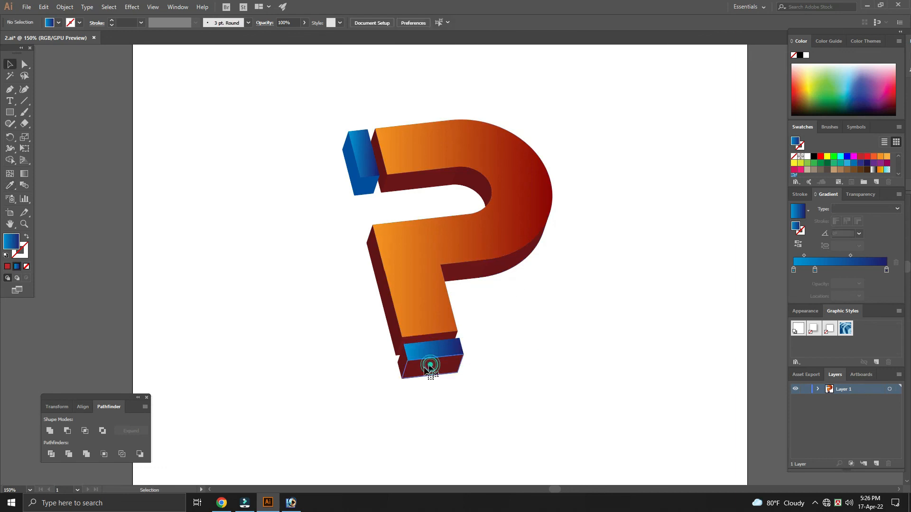
click(387, 383)
click(399, 361)
shift+click(421, 373)
click(8, 185)
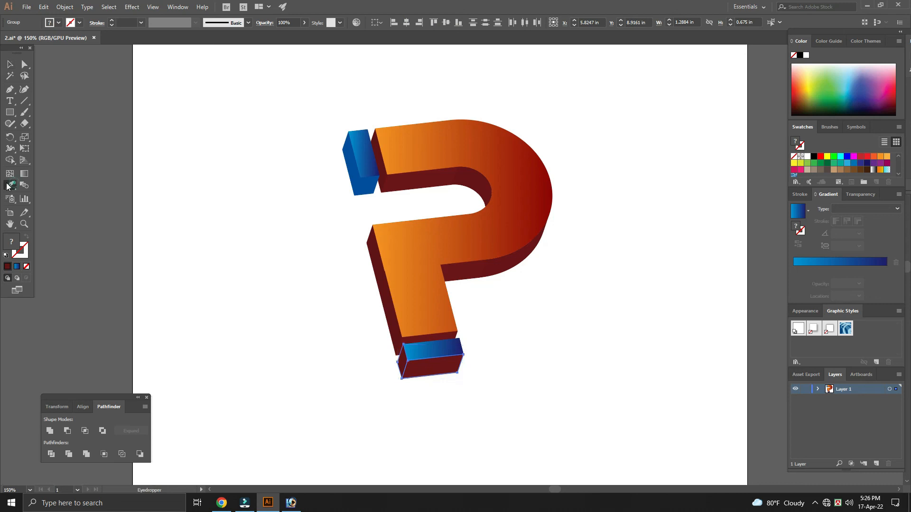
click(366, 186)
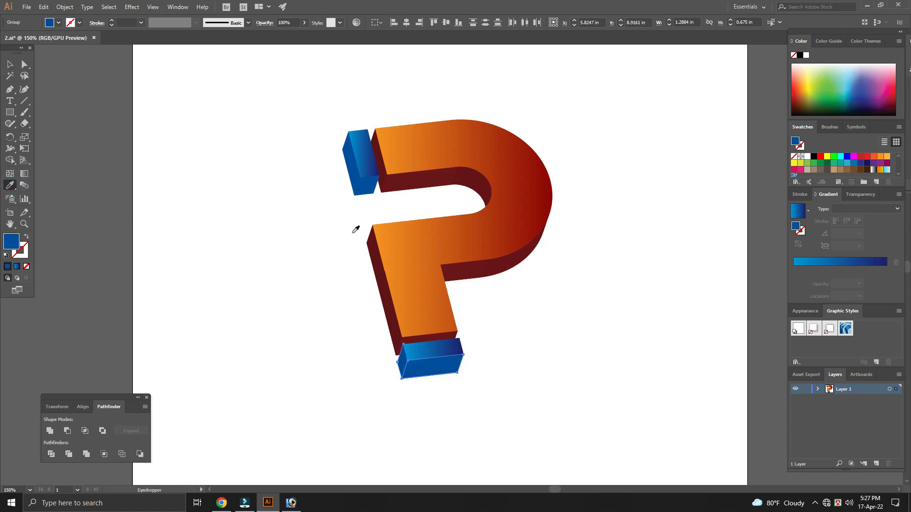
key(v)
click(293, 311)
drag(284, 314, 297, 317)
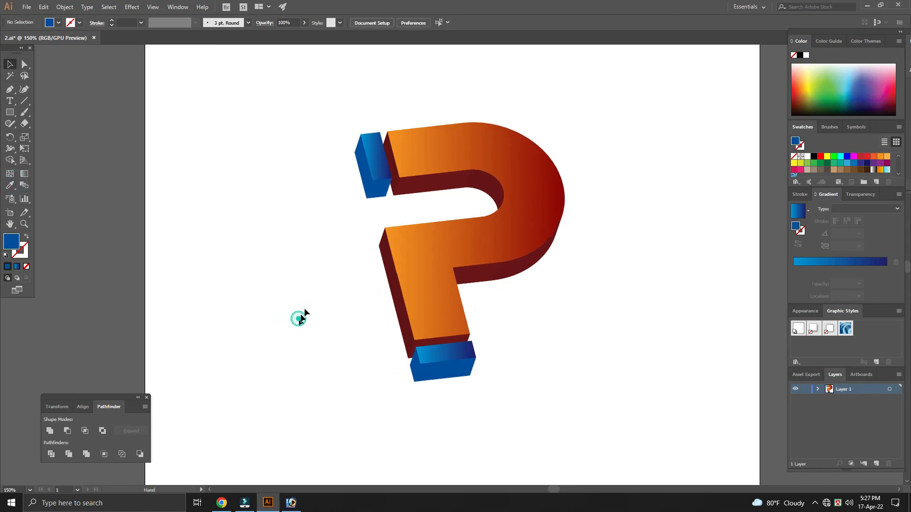
drag(325, 99, 641, 410)
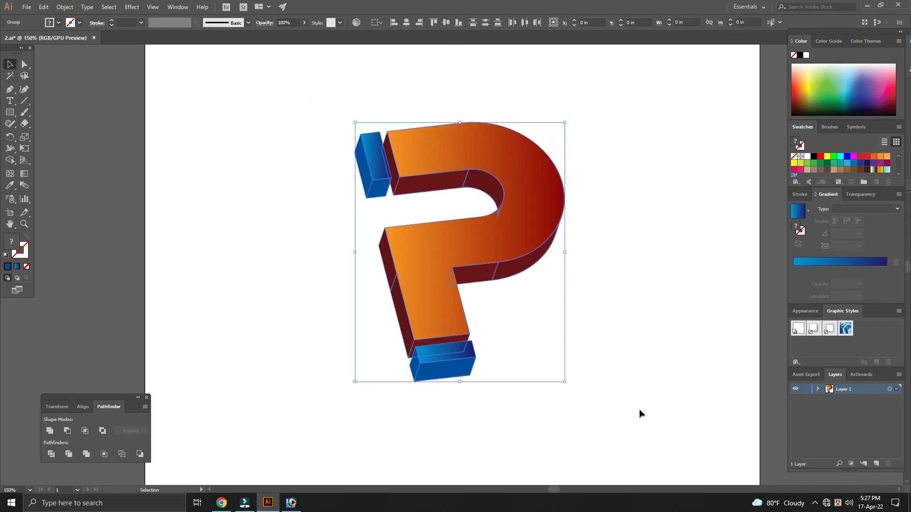
click(641, 384)
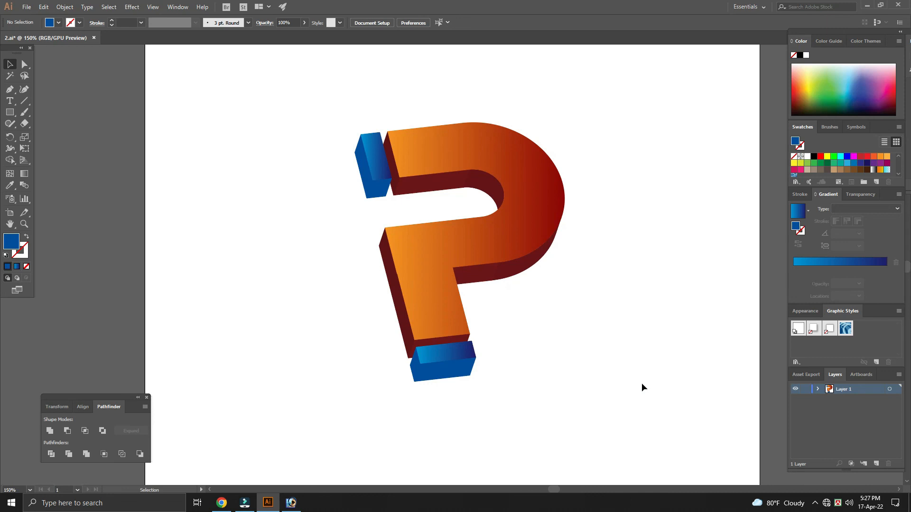